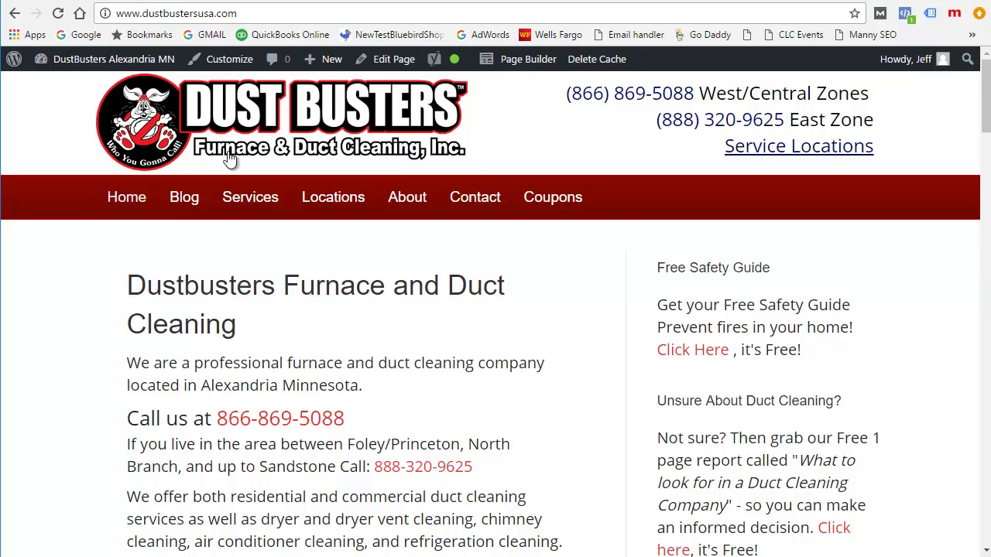
Open the article "Can Mice Get Into Your Duct Work?" from the Dust Busters website's blog and look through it
scroll(254, 287, down, 3)
scroll(418, 286, up, 1)
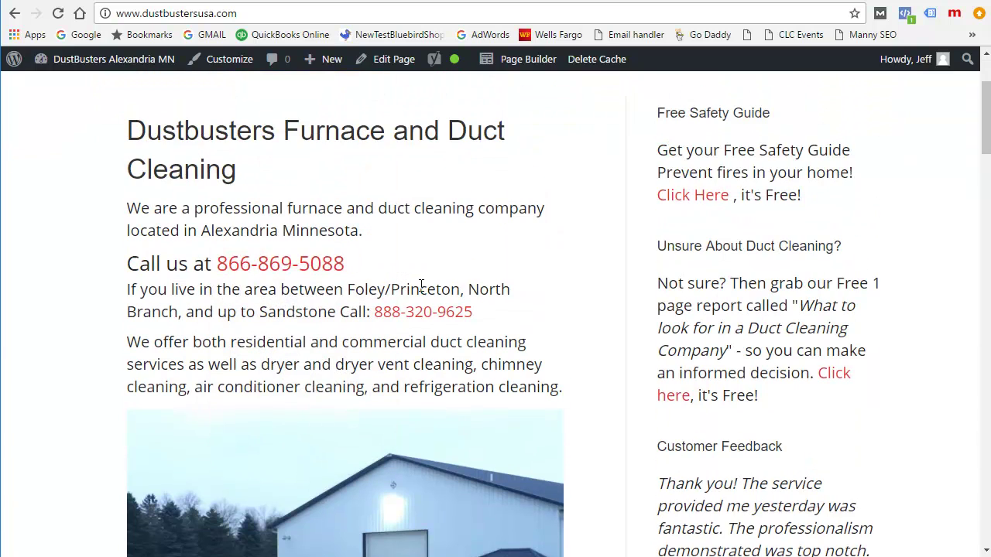
scroll(193, 132, up, 2)
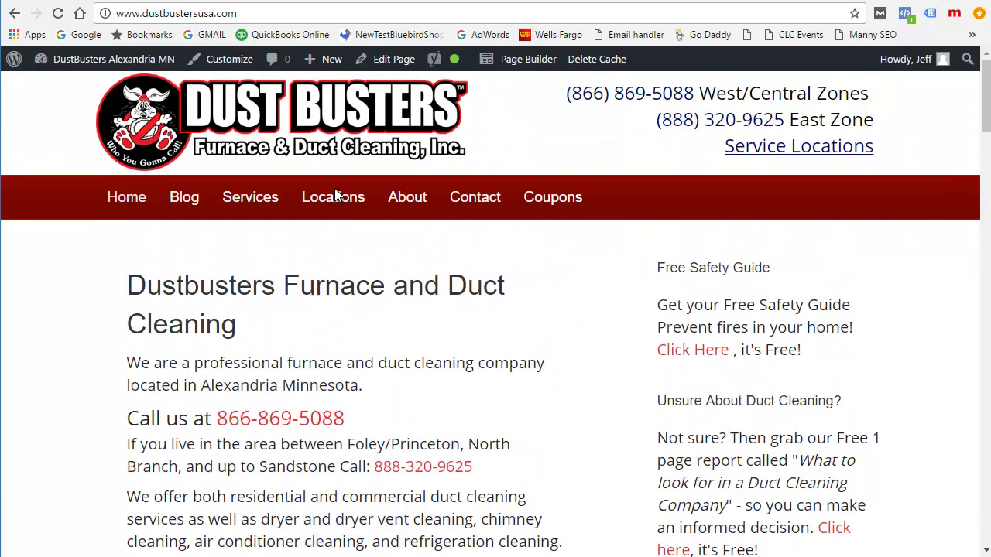
click(179, 201)
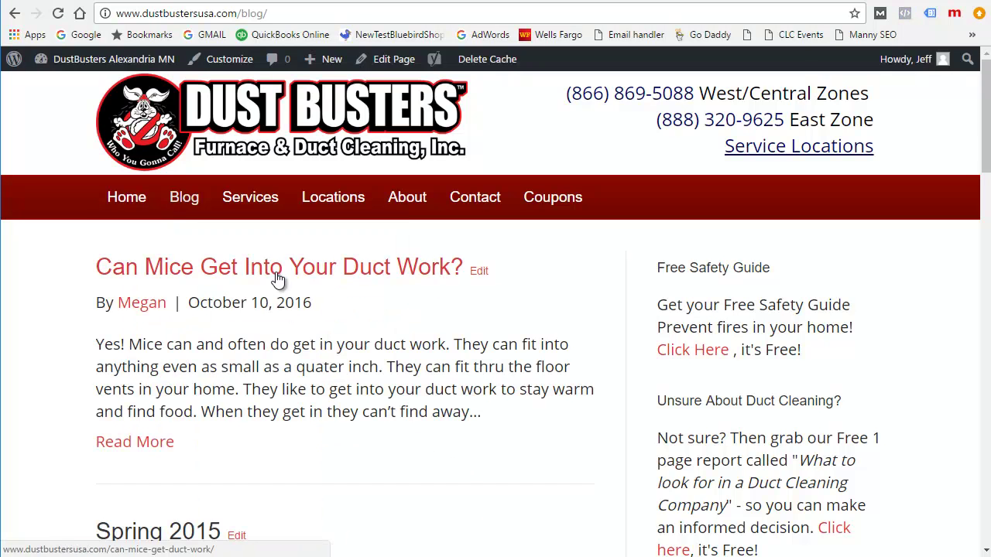
click(276, 275)
scroll(347, 402, down, 5)
scroll(343, 396, up, 5)
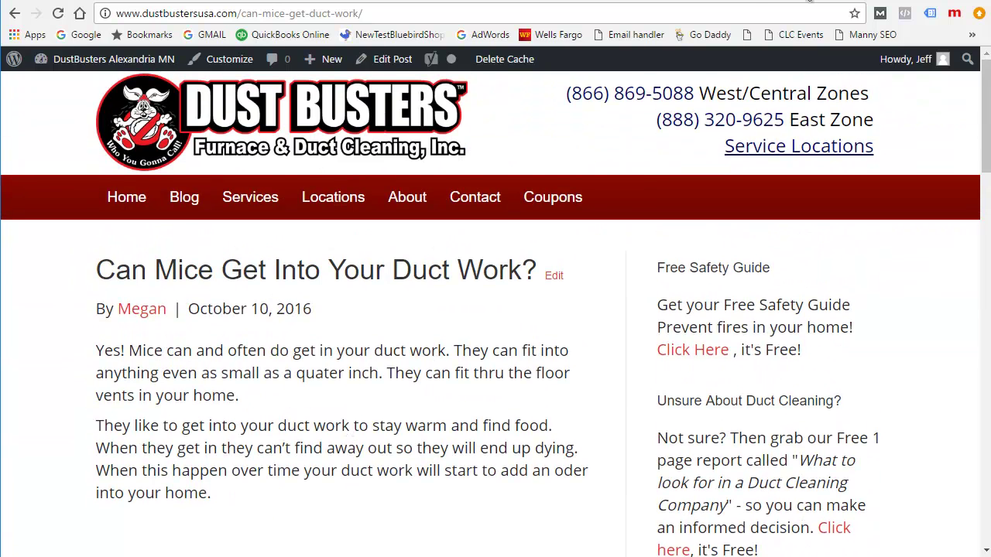
Copy the mice article's URL and paste it into a new status on the Dust Busters Facebook page
click(755, 3)
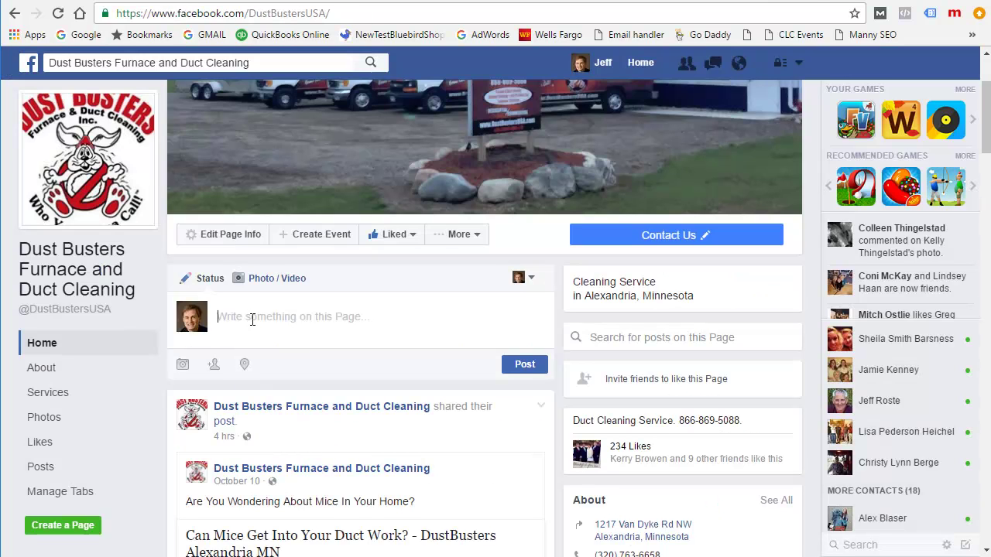
click(673, 2)
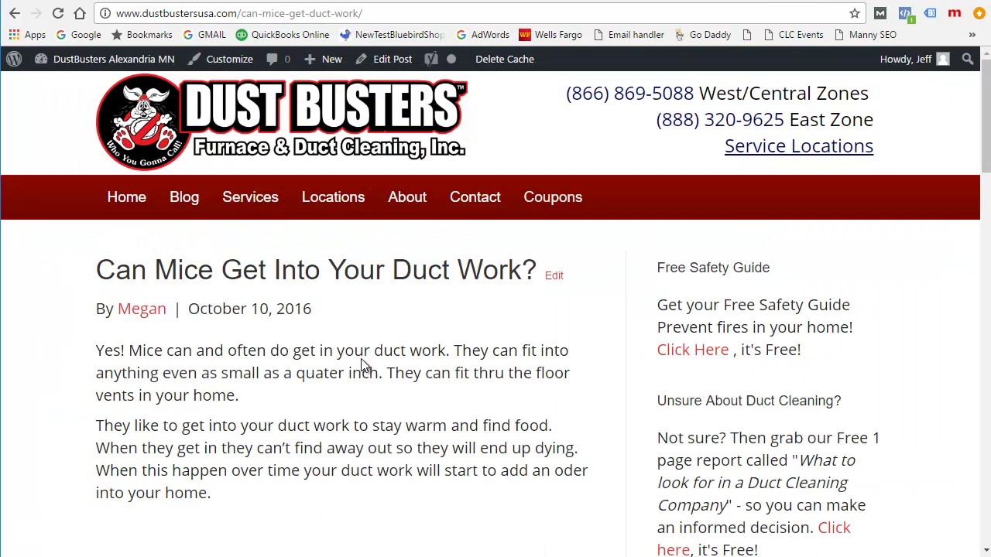
click(298, 13)
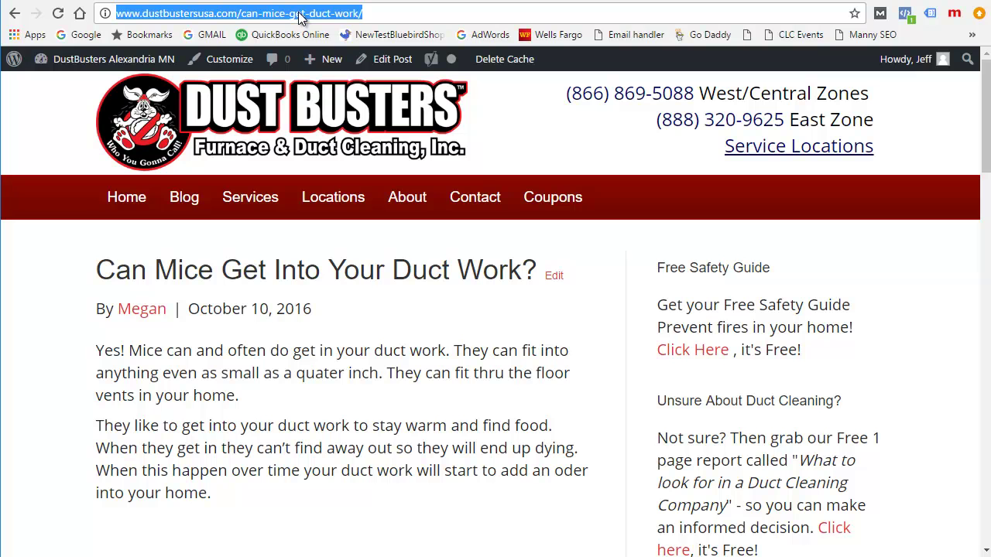
right_click(325, 15)
click(357, 69)
click(749, 2)
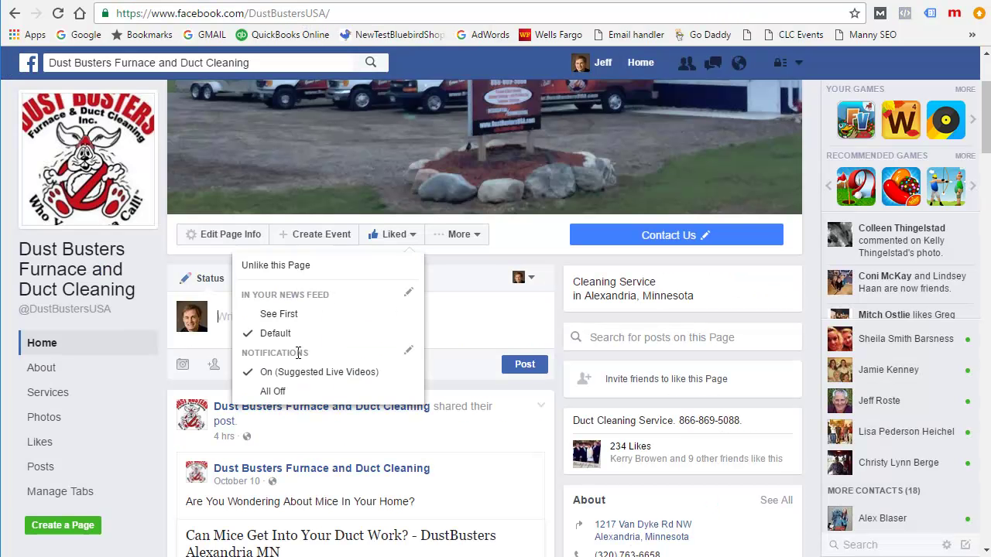
right_click(318, 317)
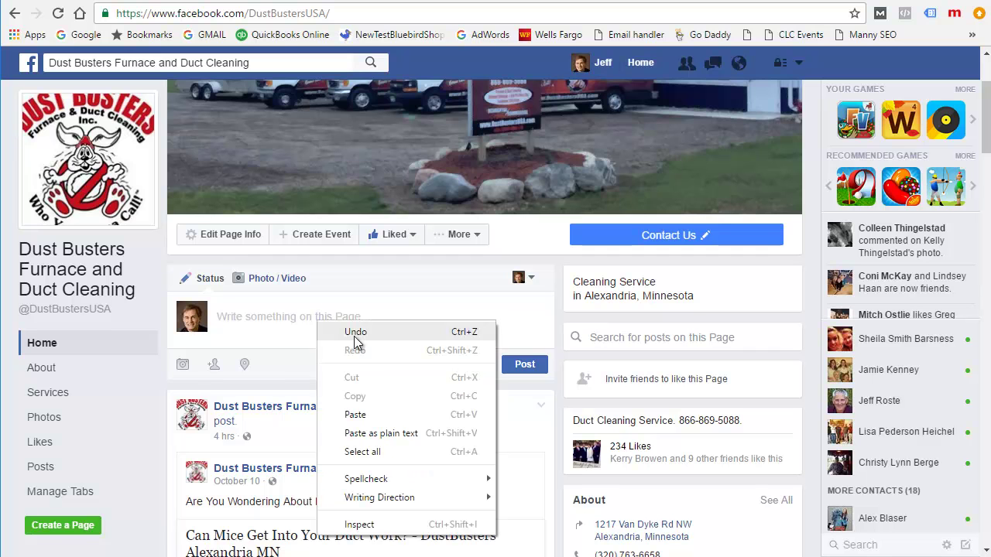
click(369, 415)
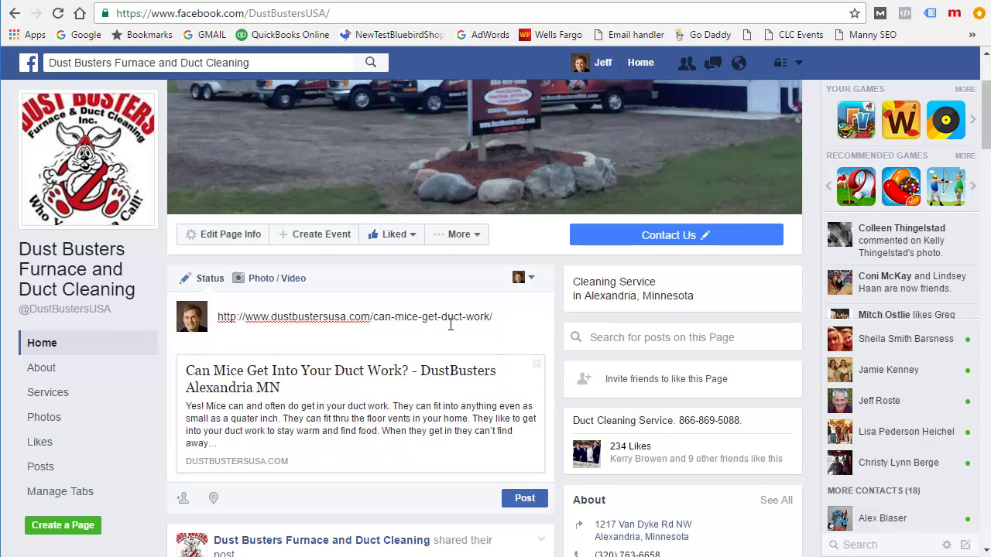
scroll(423, 329, down, 1)
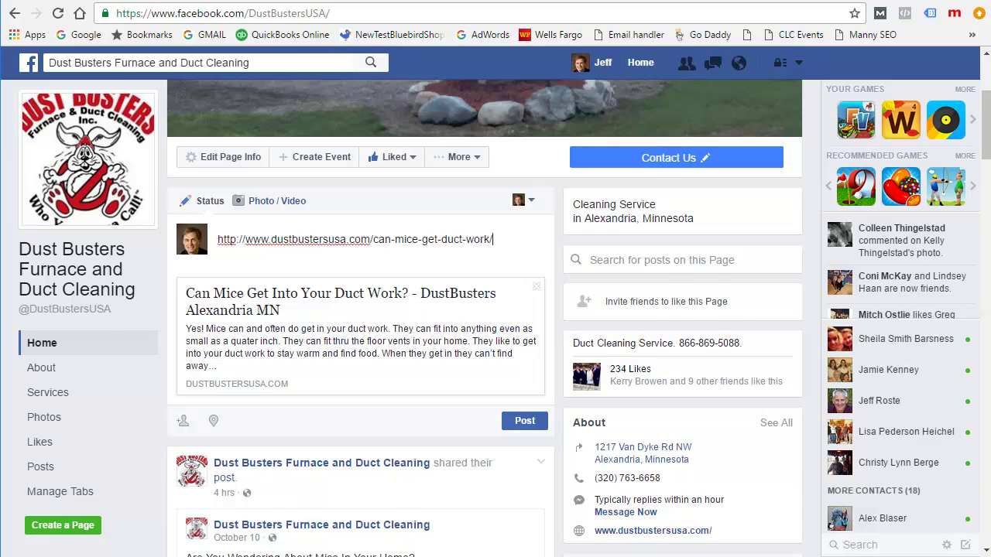
Check the blog article for images and compare it with the link preview in the Facebook status
key(ctrl+Tab)
scroll(311, 336, down, 1)
scroll(311, 336, down, 4)
scroll(313, 338, up, 5)
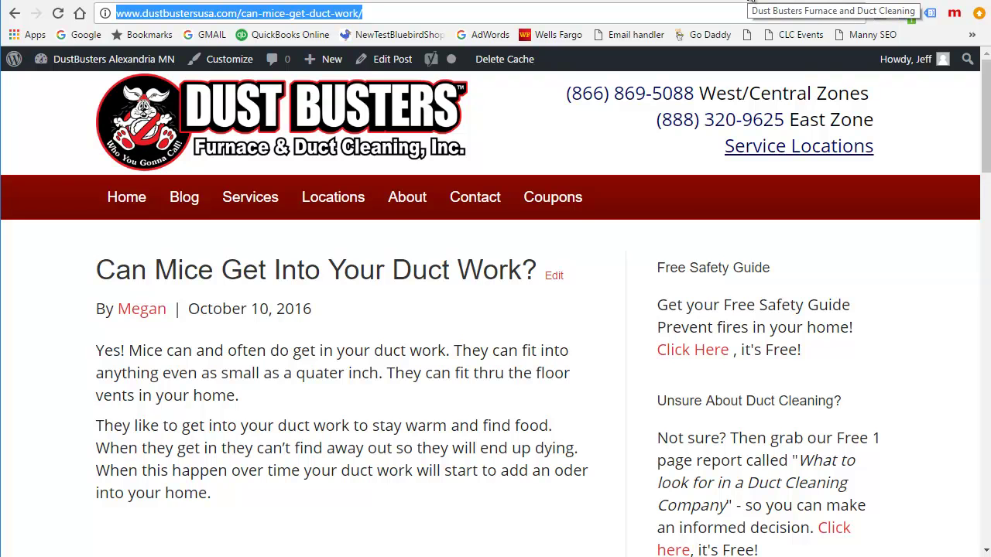
click(750, 6)
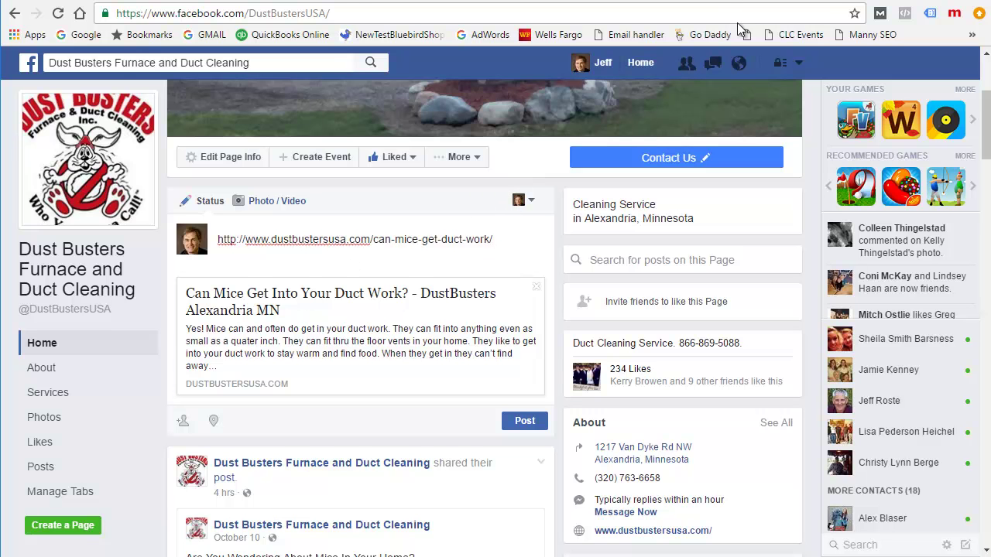
Open the mice article for editing in WordPress and show Yoast SEO's Facebook sharing settings
click(830, 1)
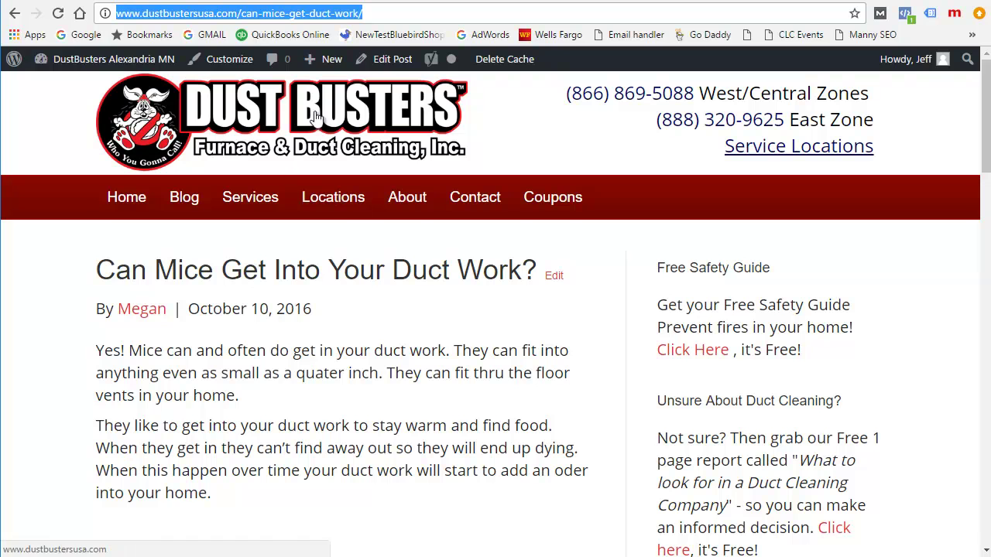
click(395, 69)
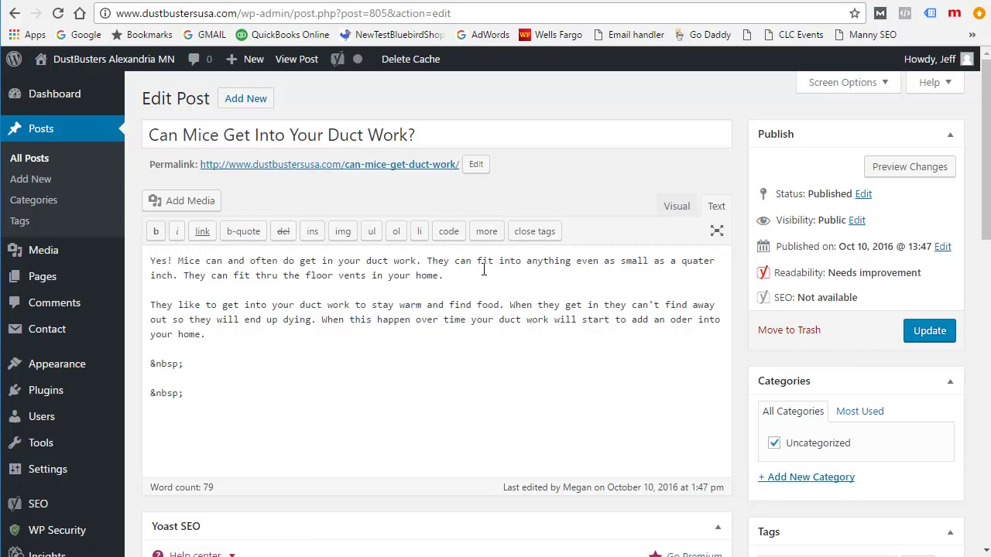
scroll(457, 353, down, 3)
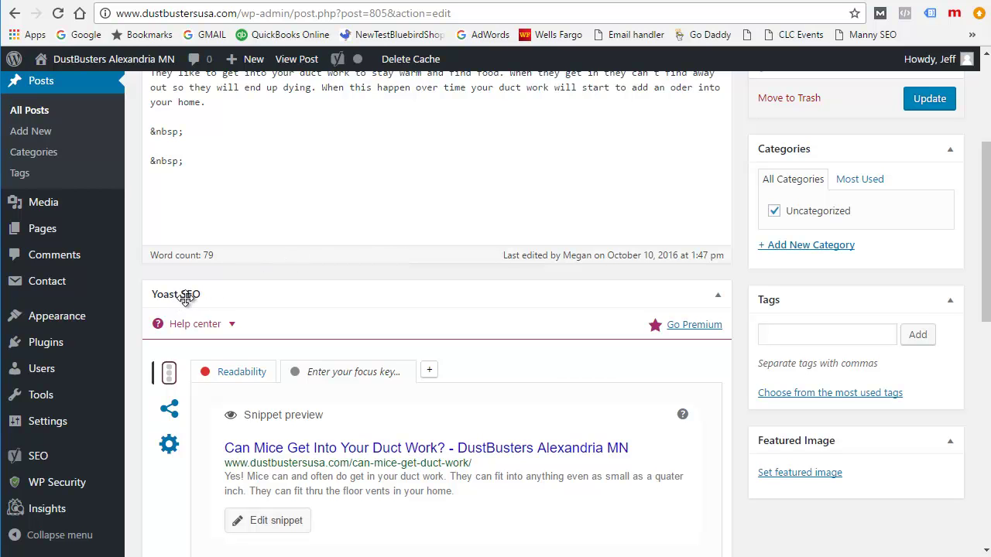
scroll(405, 268, down, 1)
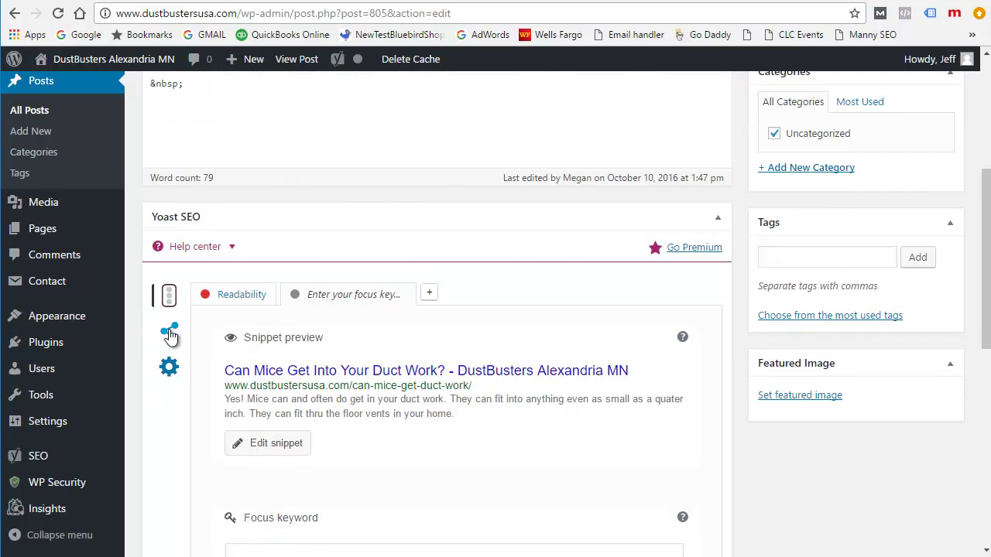
click(171, 333)
scroll(340, 232, down, 2)
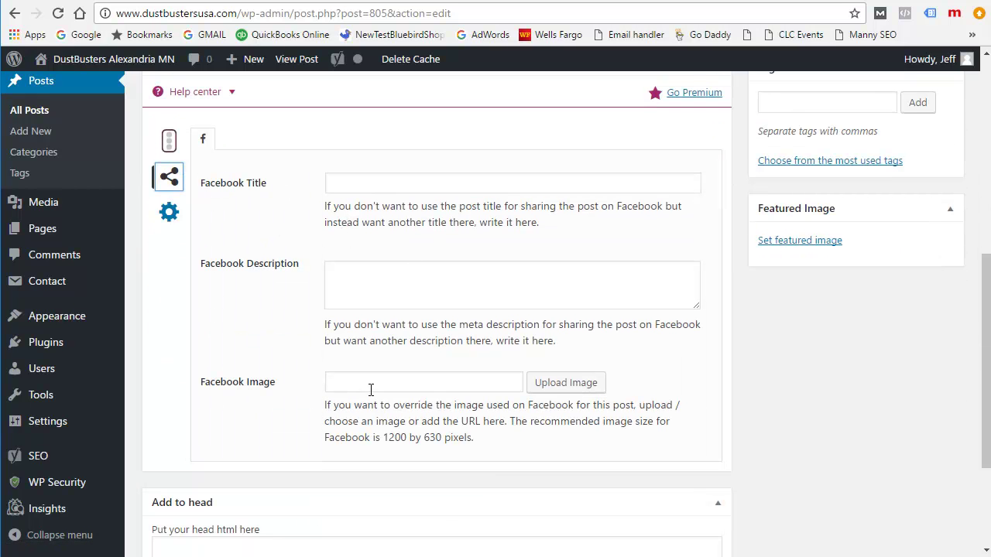
Choose air-duct-1-after.jpeg from the media library as the post's Facebook Image
click(569, 385)
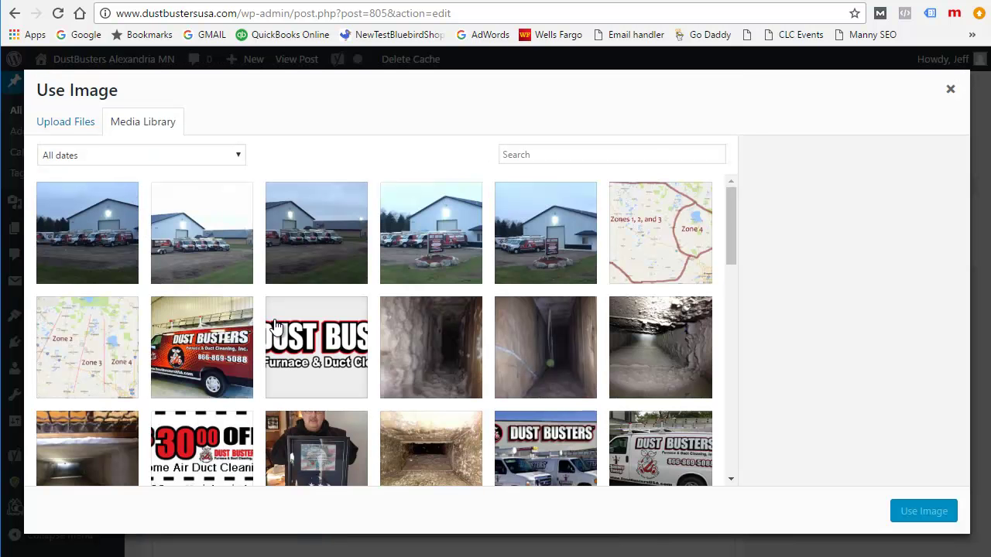
scroll(466, 306, down, 1)
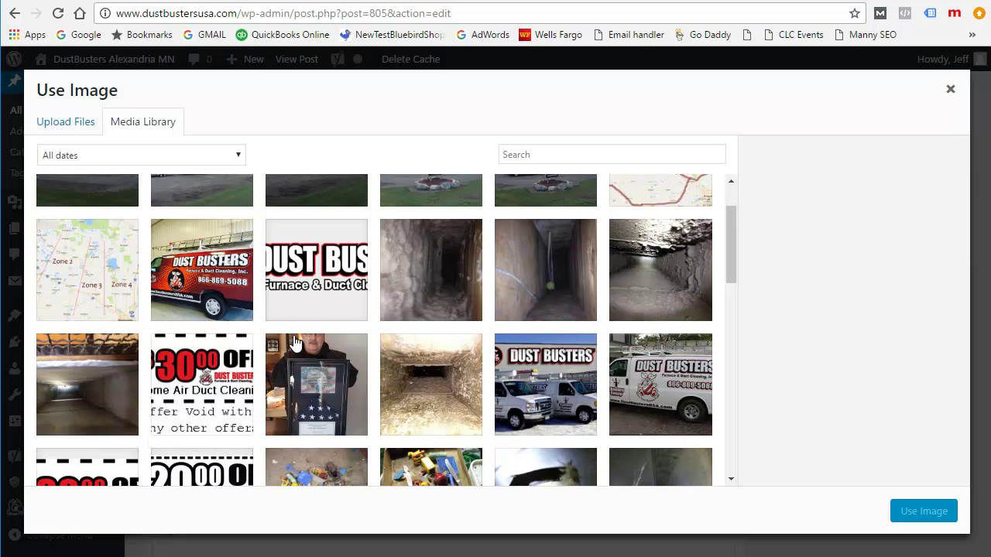
scroll(294, 341, down, 3)
scroll(377, 329, down, 5)
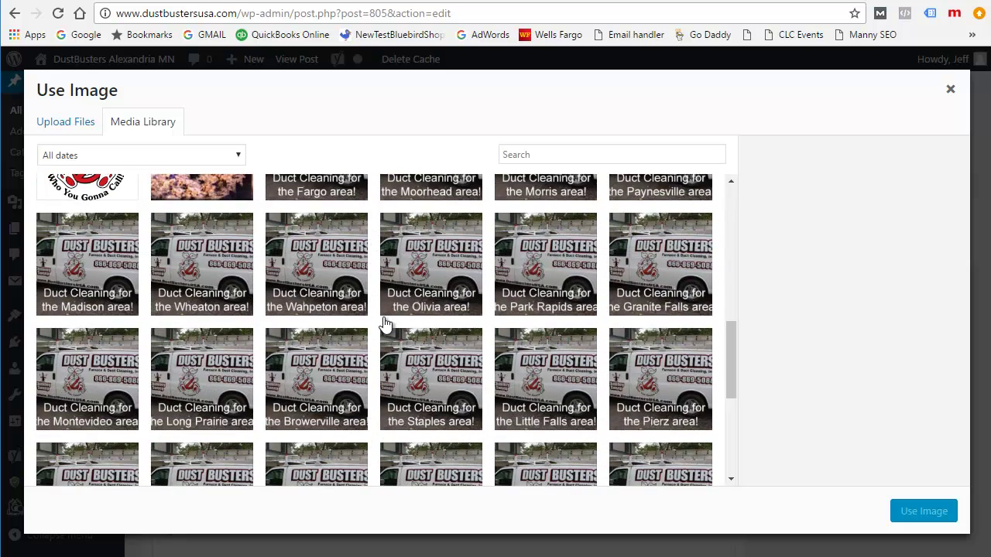
scroll(309, 232, up, 10)
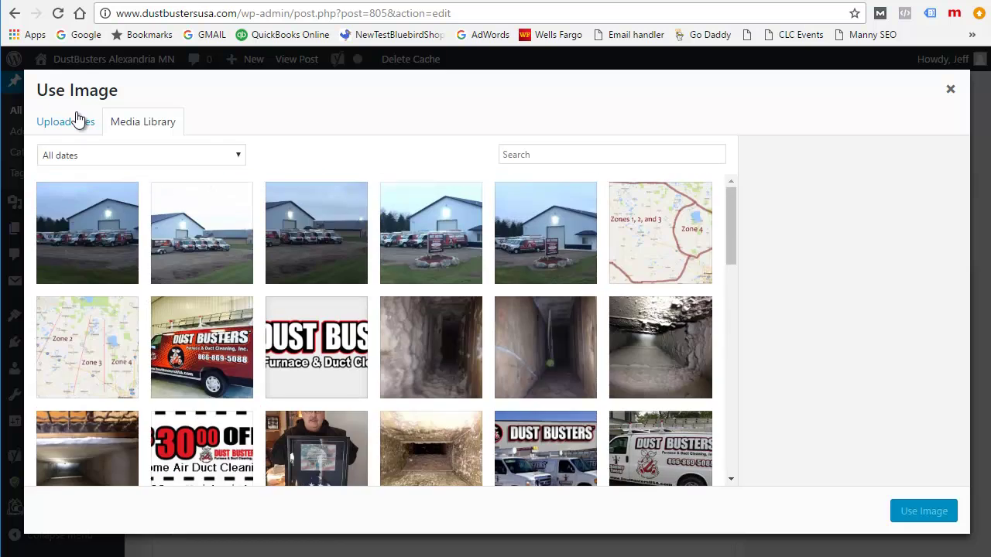
click(66, 122)
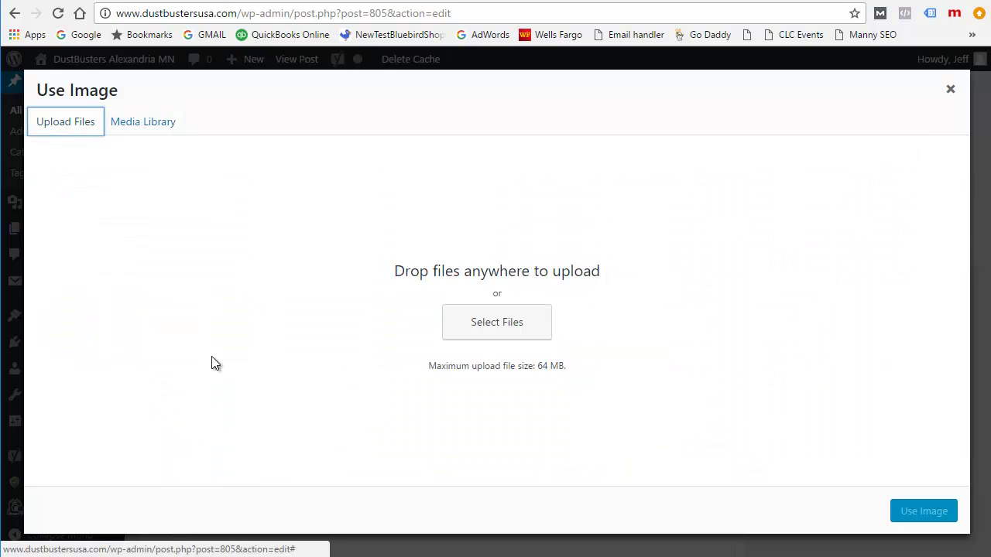
click(133, 124)
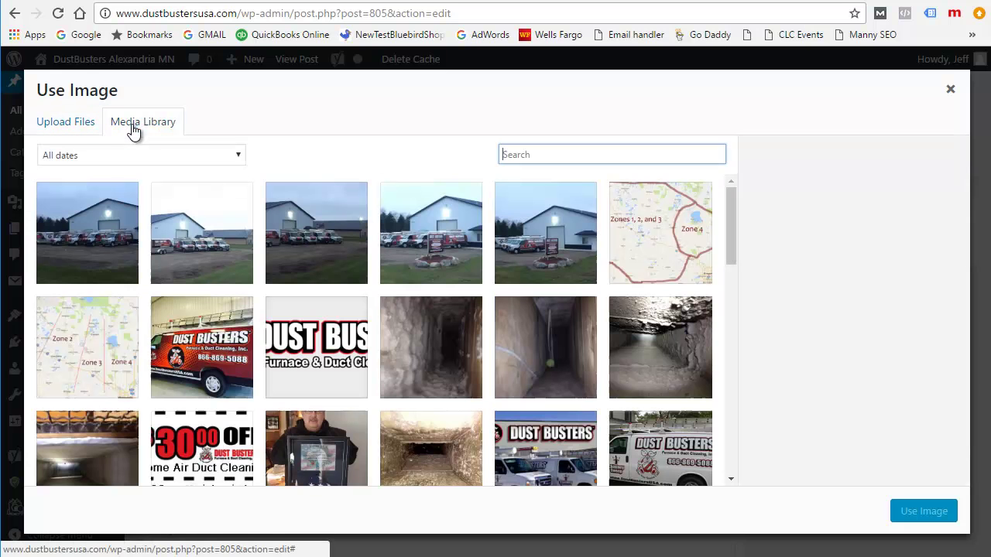
click(439, 443)
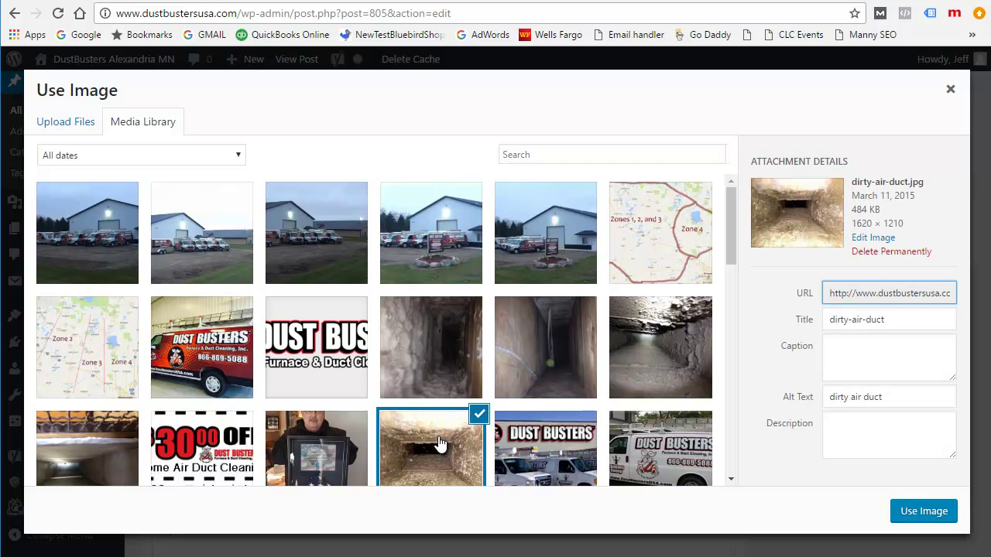
click(80, 446)
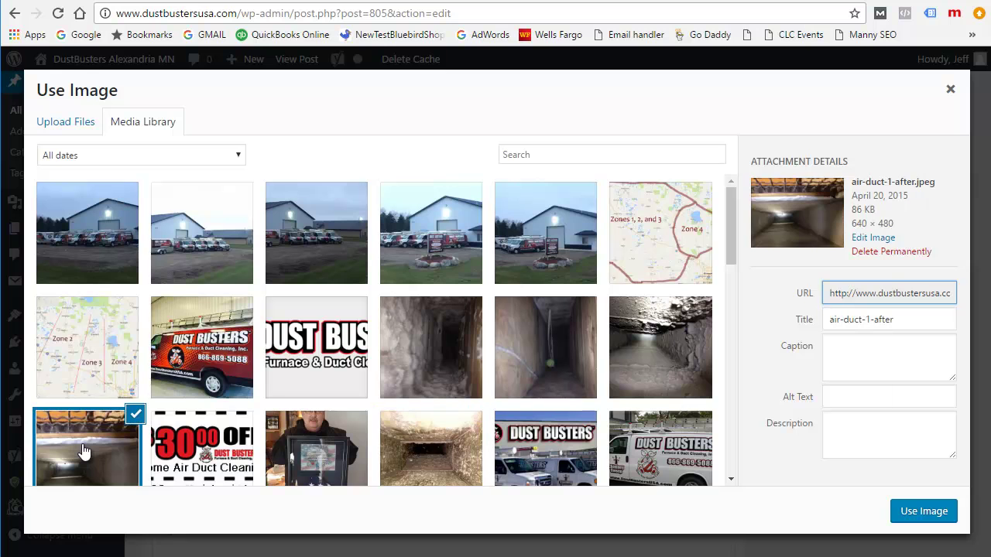
click(918, 513)
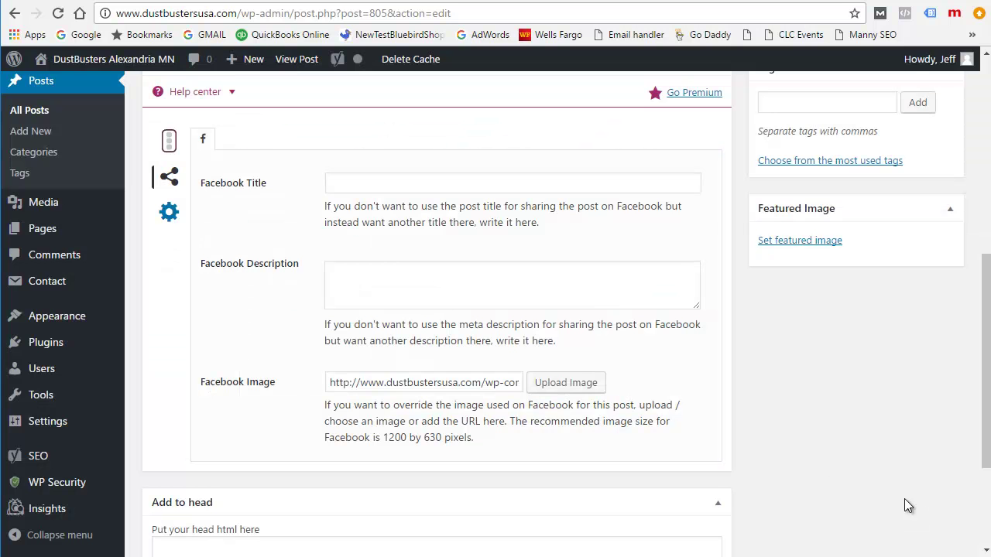
Update the mice post and review its Yoast SEO section
scroll(597, 364, up, 6)
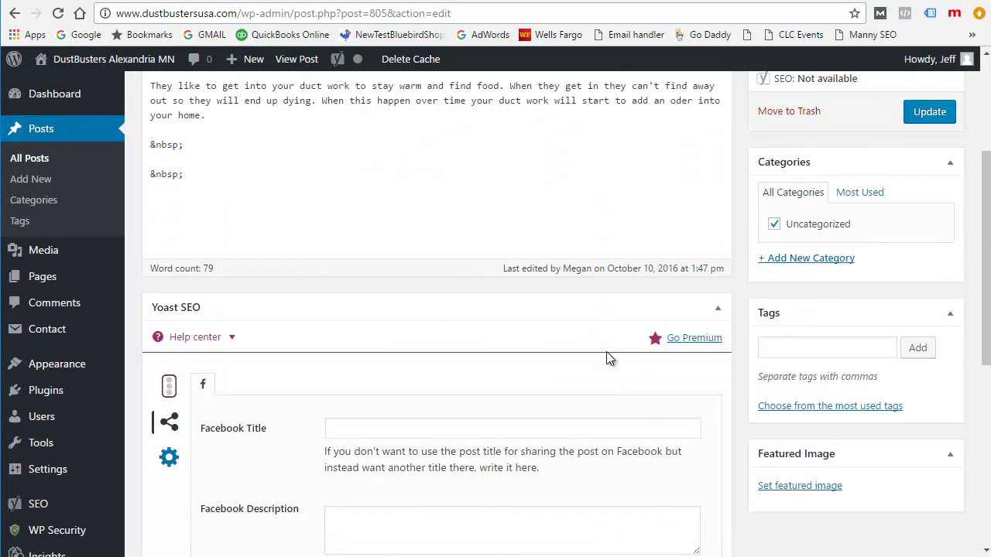
click(928, 332)
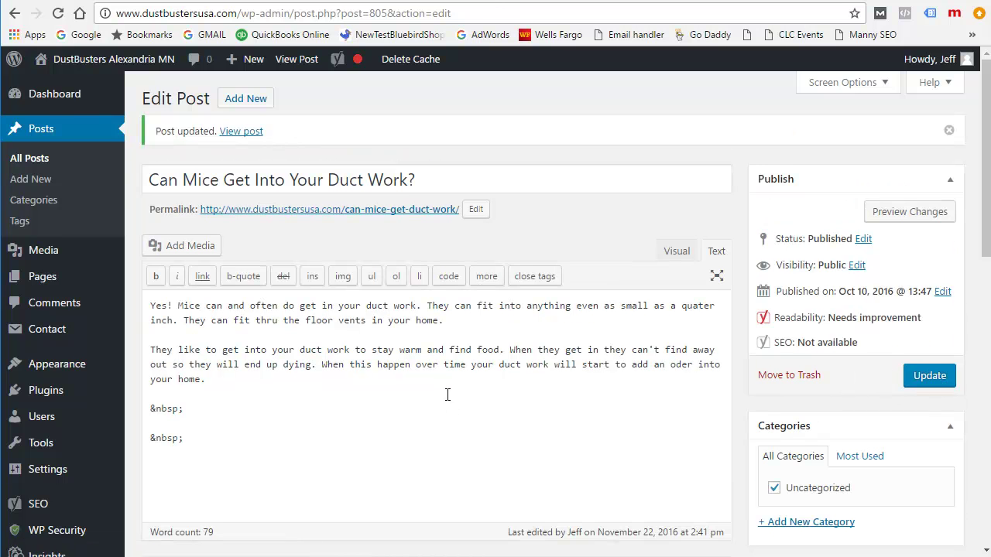
scroll(447, 397, down, 4)
scroll(546, 376, down, 2)
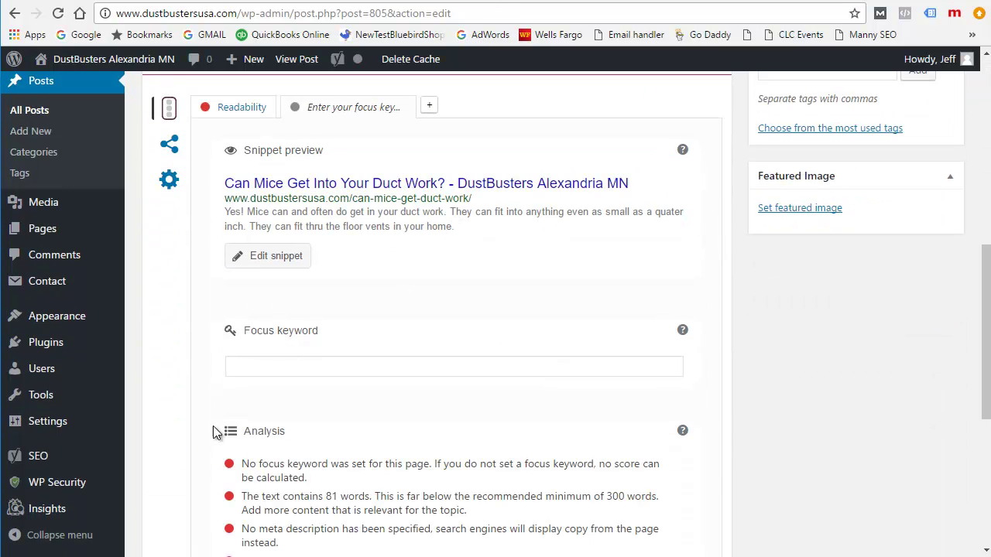
scroll(174, 378, down, 3)
scroll(173, 378, up, 10)
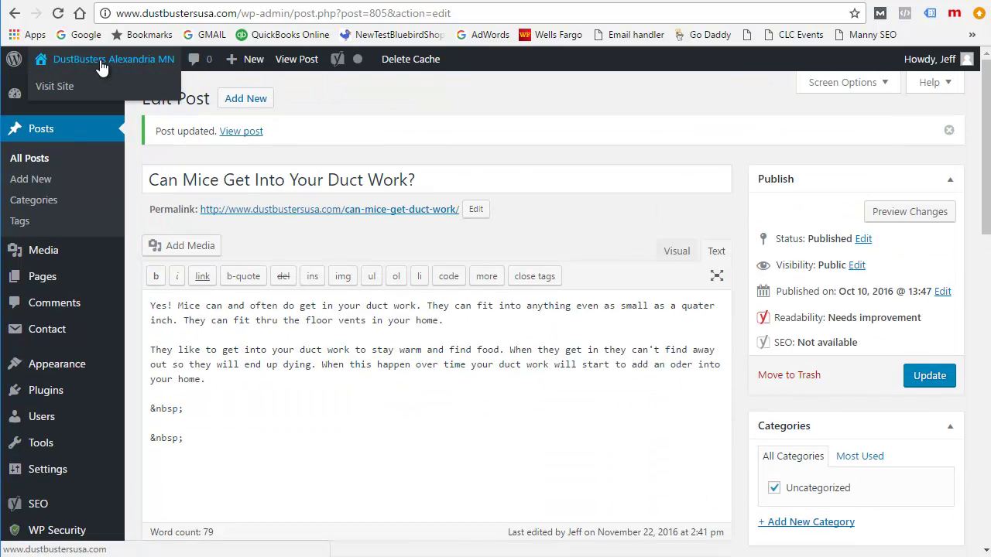
View the updated mice post on the live site and look through the article
click(246, 133)
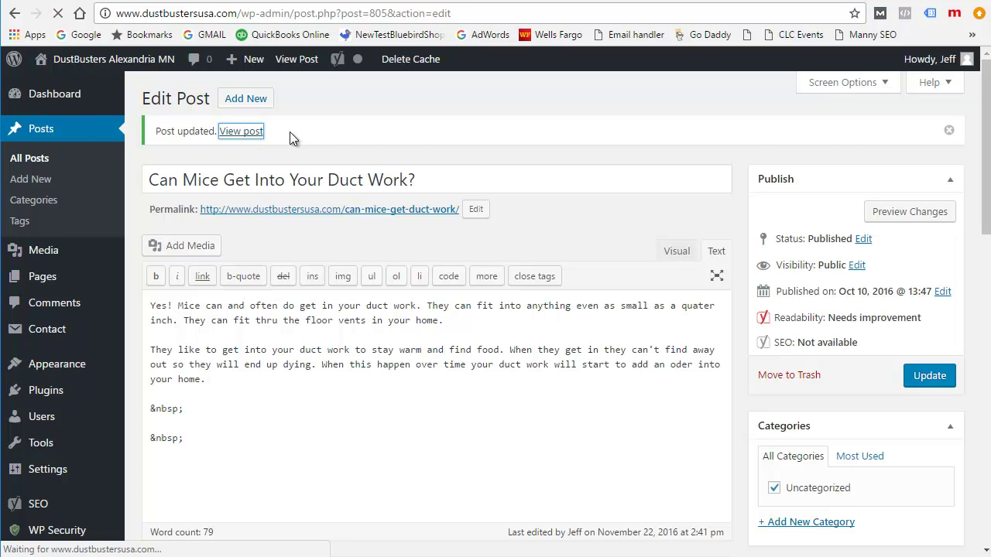
scroll(458, 357, down, 3)
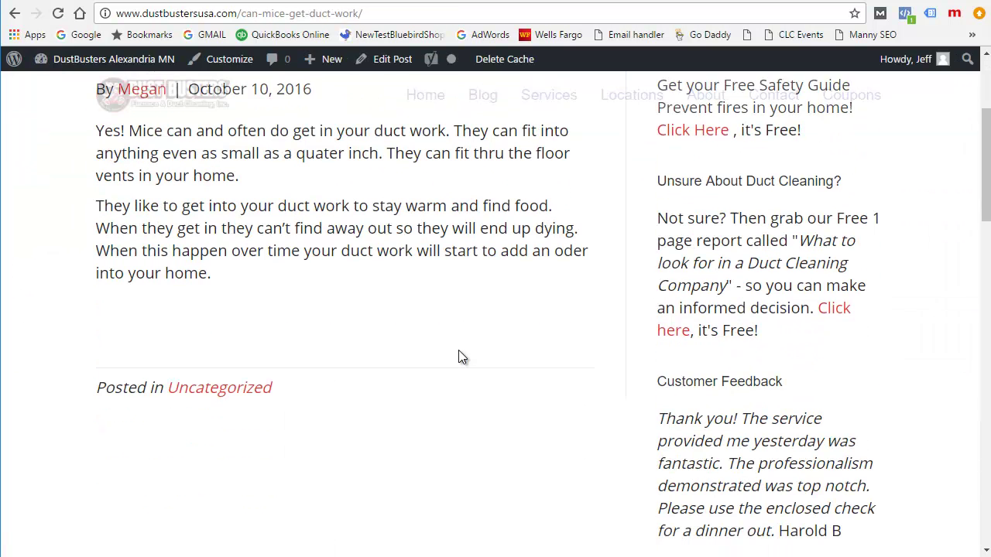
scroll(460, 356, up, 3)
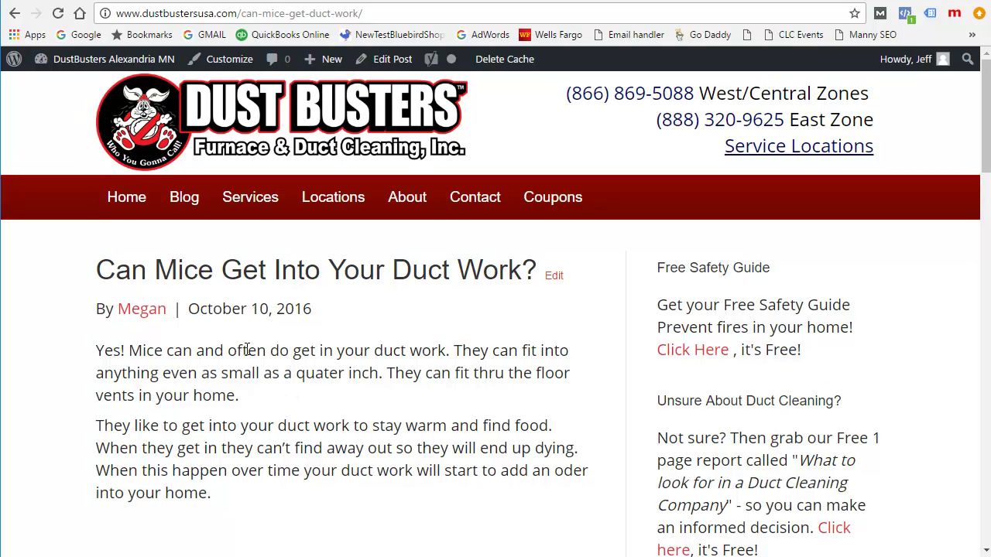
Search the mice post's page source for "image" to check its og:image tag, and return to the article
right_click(43, 331)
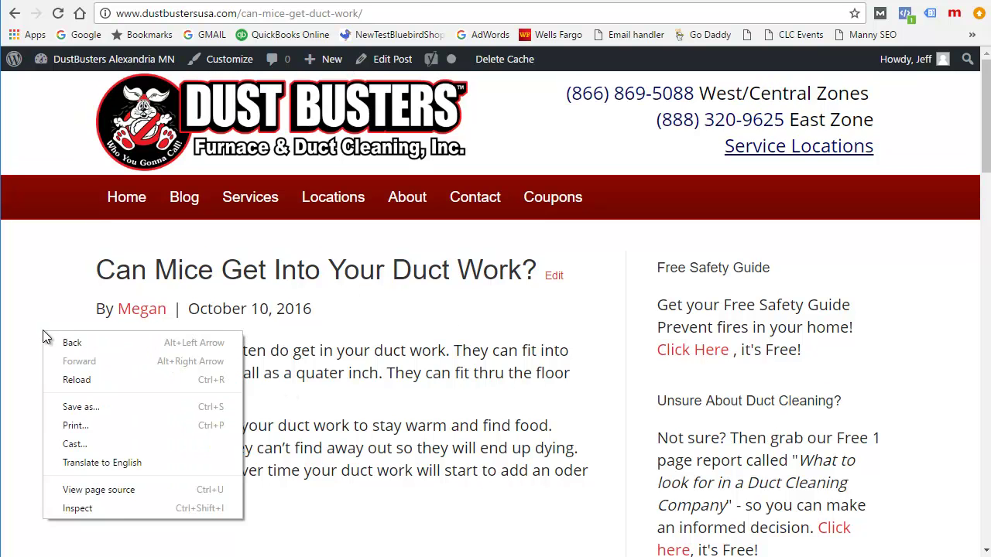
click(120, 491)
key(ctrl+f)
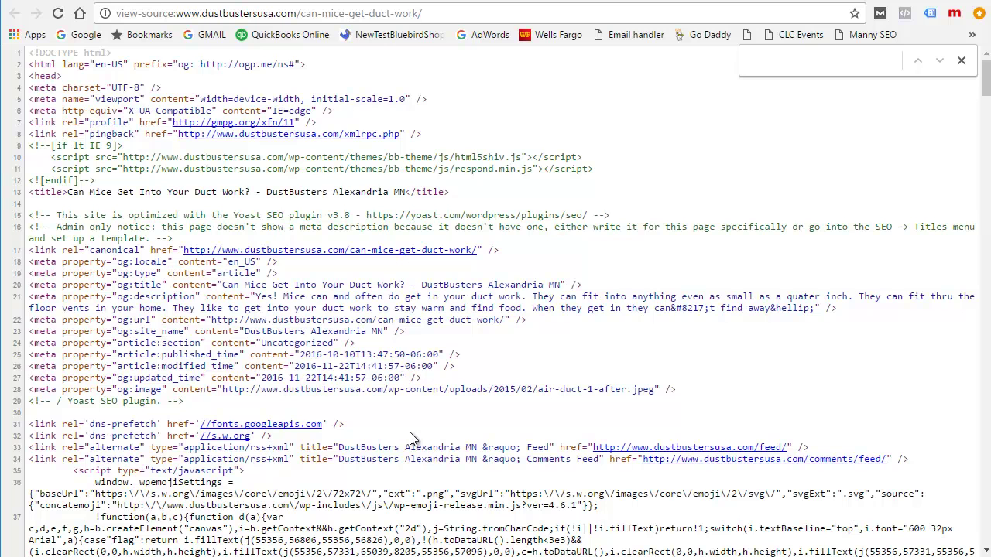
text(image)
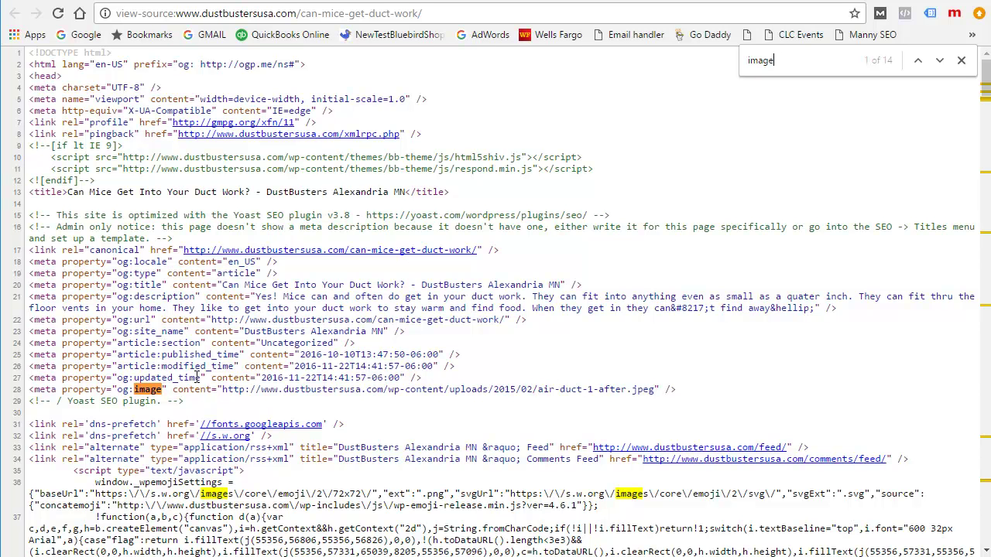
click(961, 61)
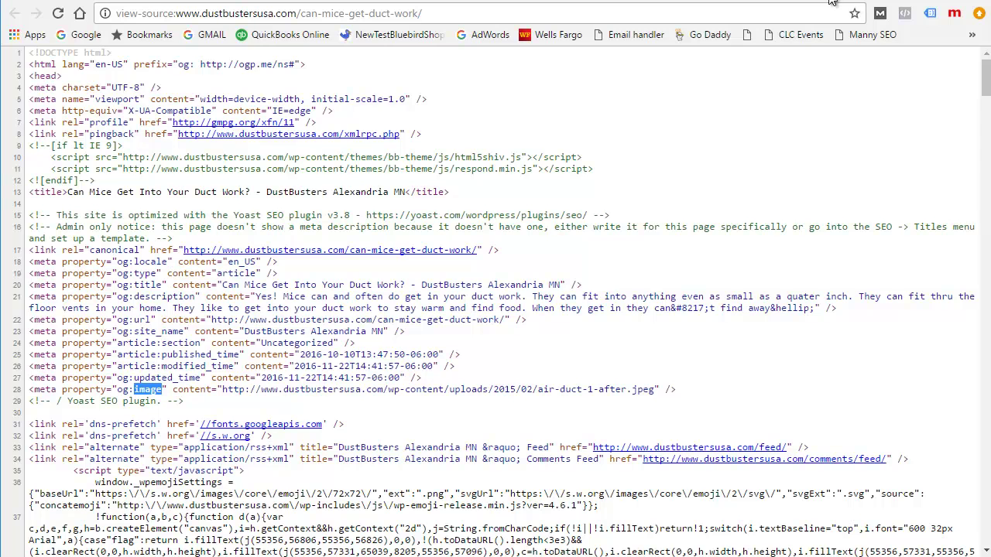
click(832, 2)
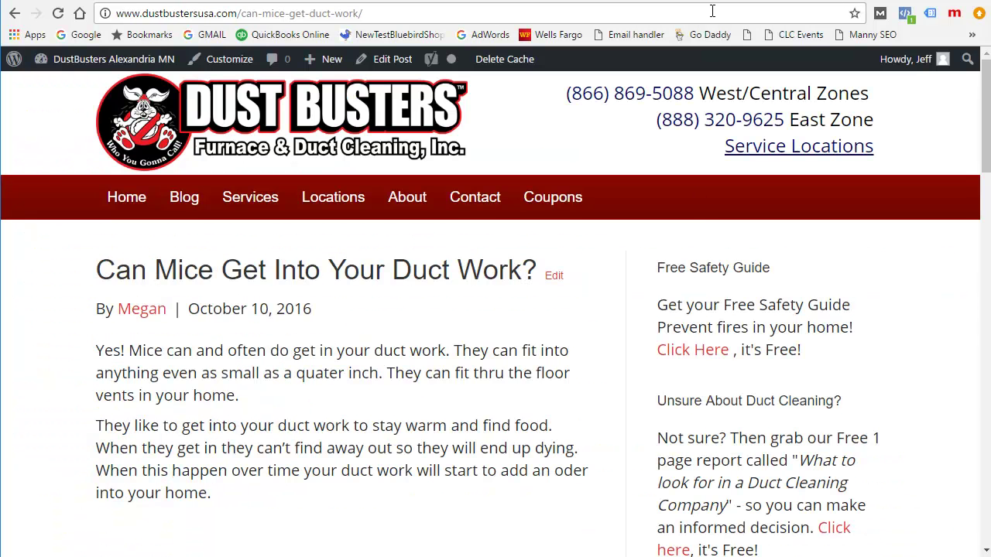
Reload the Dust Busters Facebook page and discard the unposted status with the old link preview
key(ctrl+Tab)
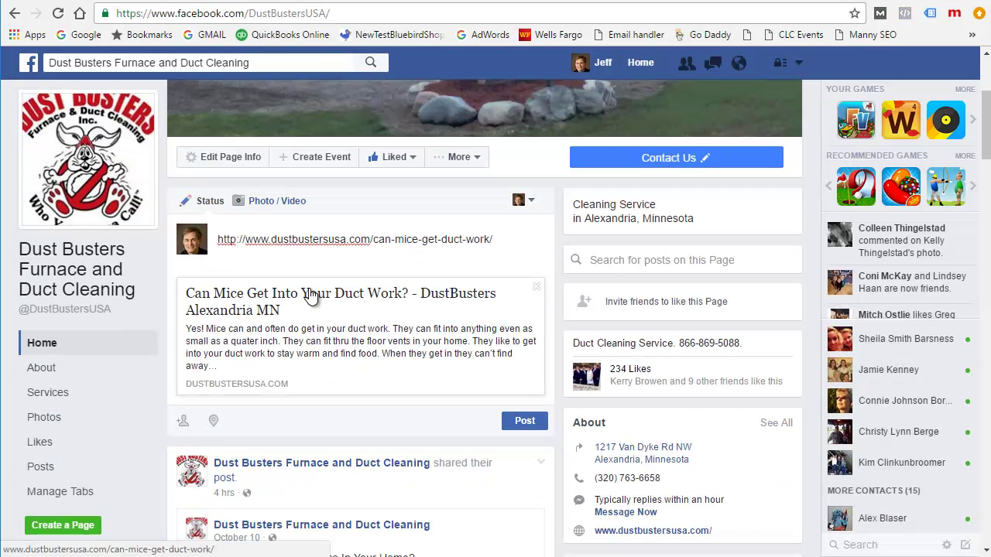
click(42, 342)
click(612, 275)
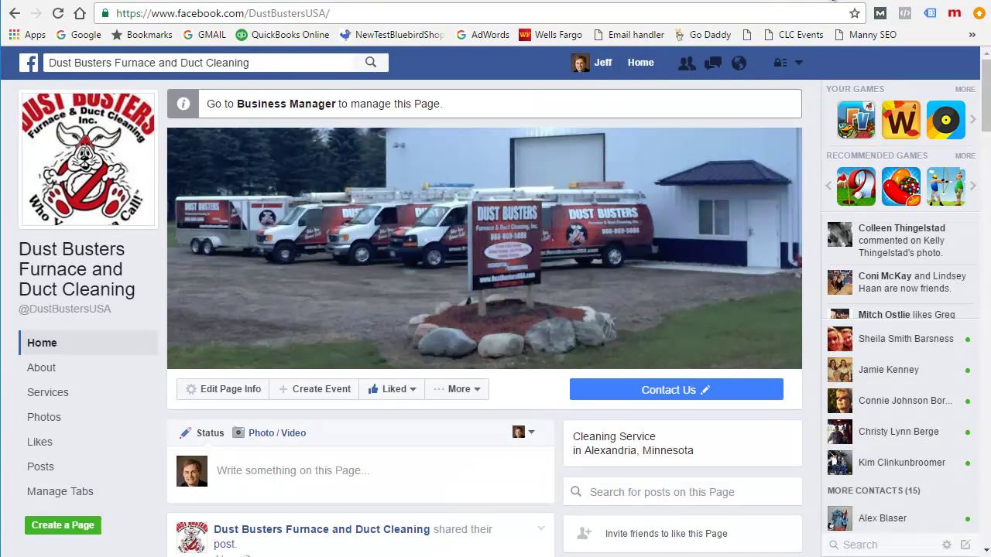
Copy the mice post's URL from the live article
key(ctrl+Tab)
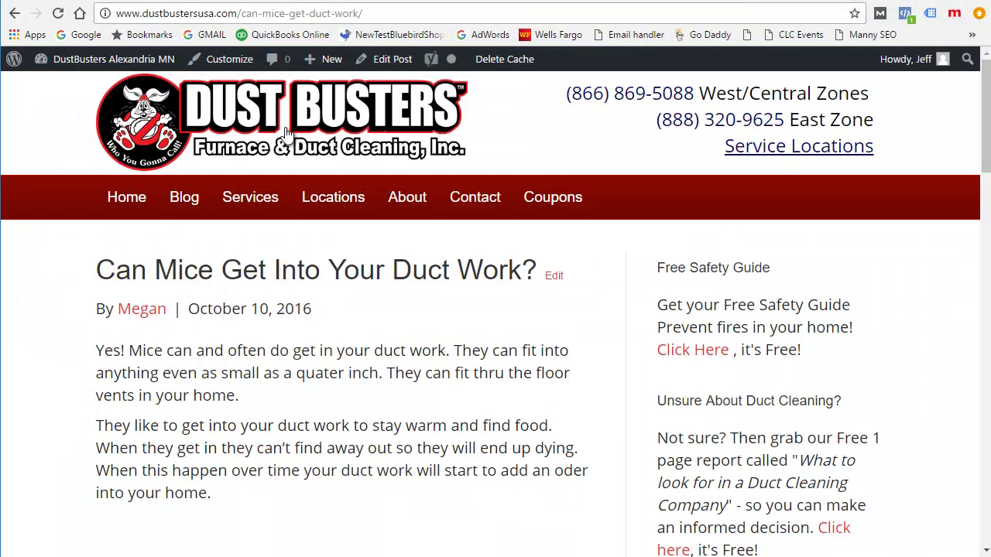
click(302, 14)
right_click(326, 15)
click(363, 71)
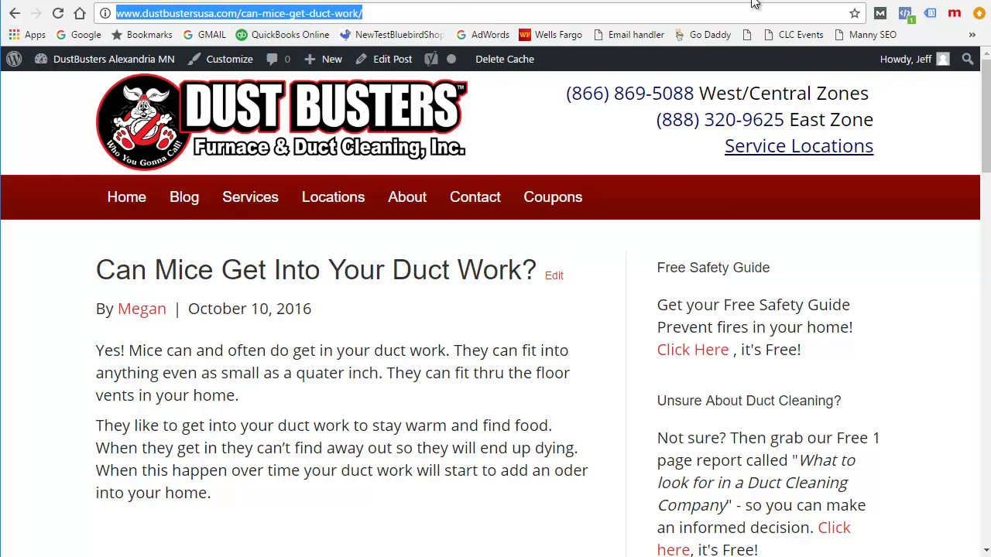
Paste the mice post's URL into a Facebook page status to check its preview, and discard the draft
key(ctrl+Tab)
click(288, 473)
key(ctrl+v)
scroll(378, 429, down, 4)
scroll(313, 365, up, 1)
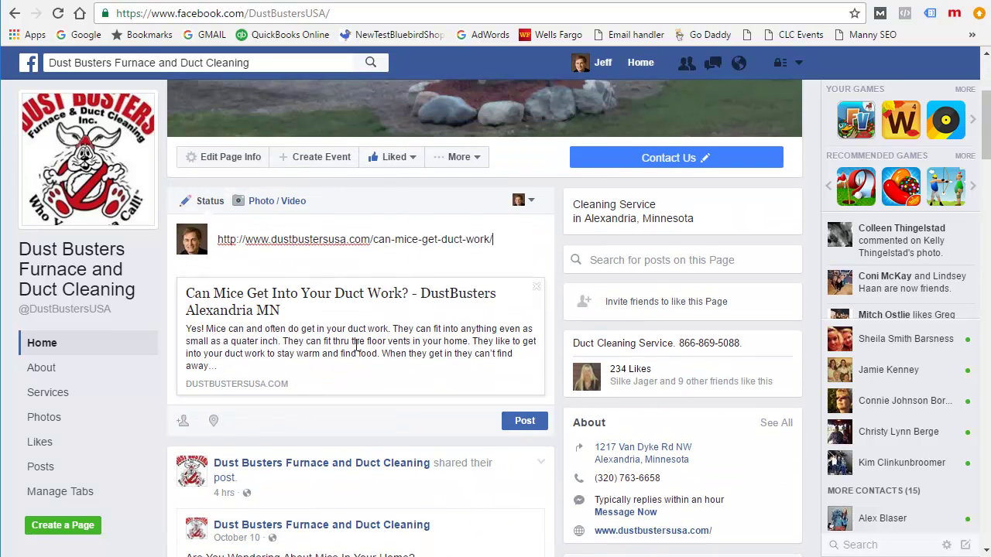
click(47, 343)
click(611, 281)
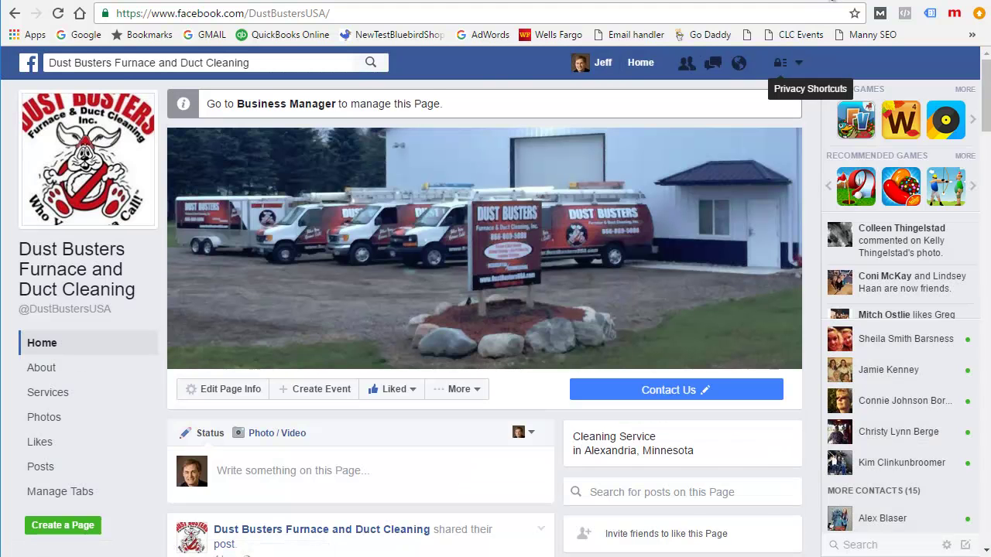
Search Google in a new tab for "clear facebook cache link post"
click(851, 3)
click(856, 2)
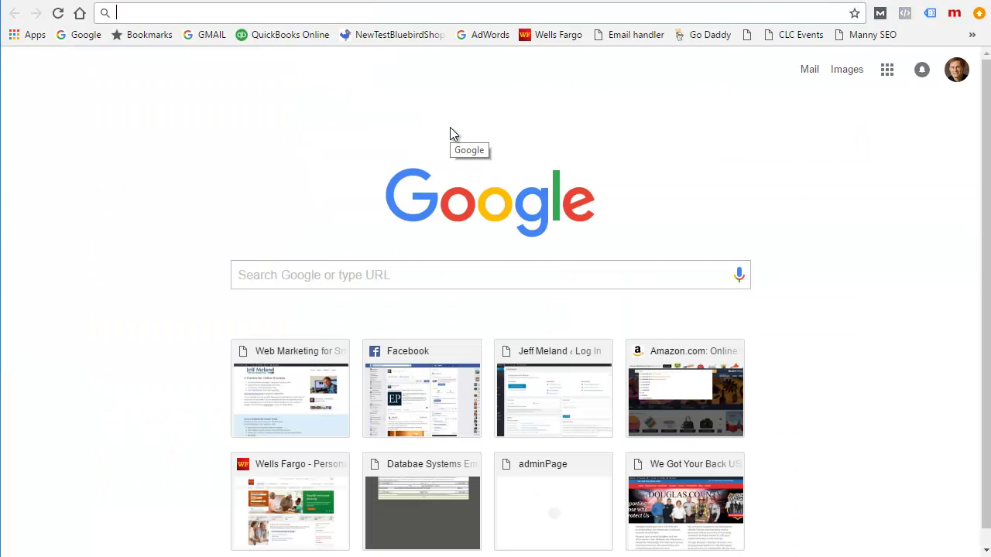
text(f)
key(BackSpace)
text(cel)
key(BackSpace)
key(BackSpace)
text(lear)
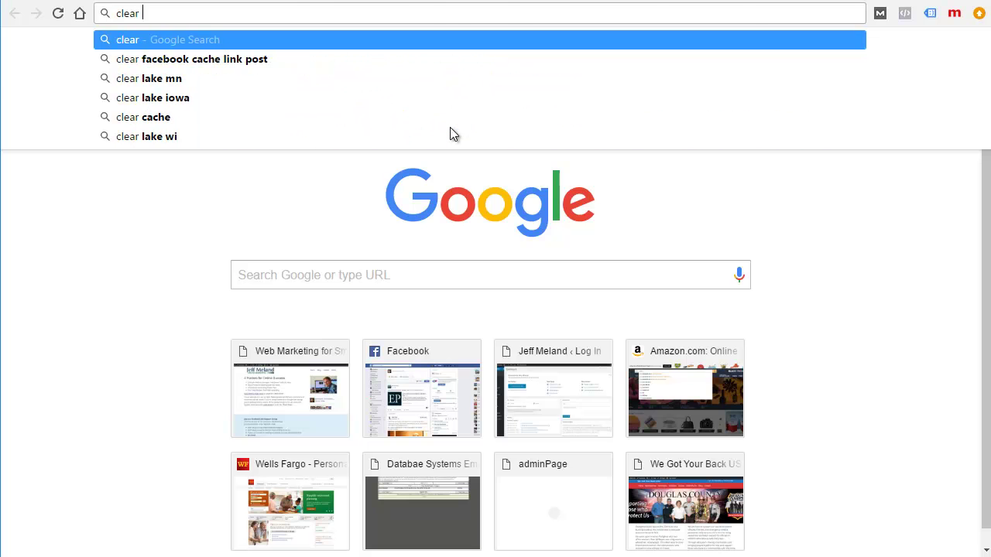
key(Down)
key(Return)
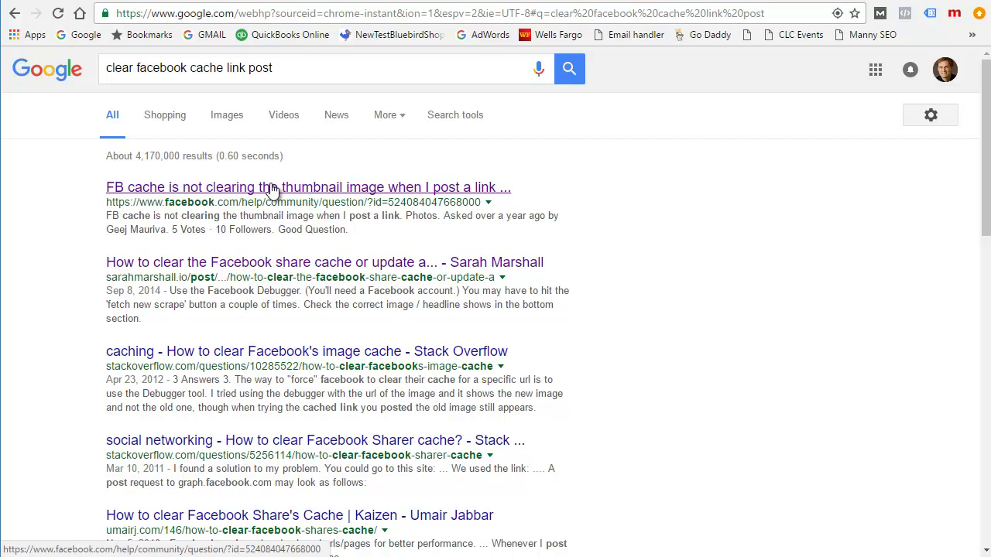
Open the Facebook Help Community result about the thumbnail cache not clearing and follow its link to the Facebook debug page
click(272, 188)
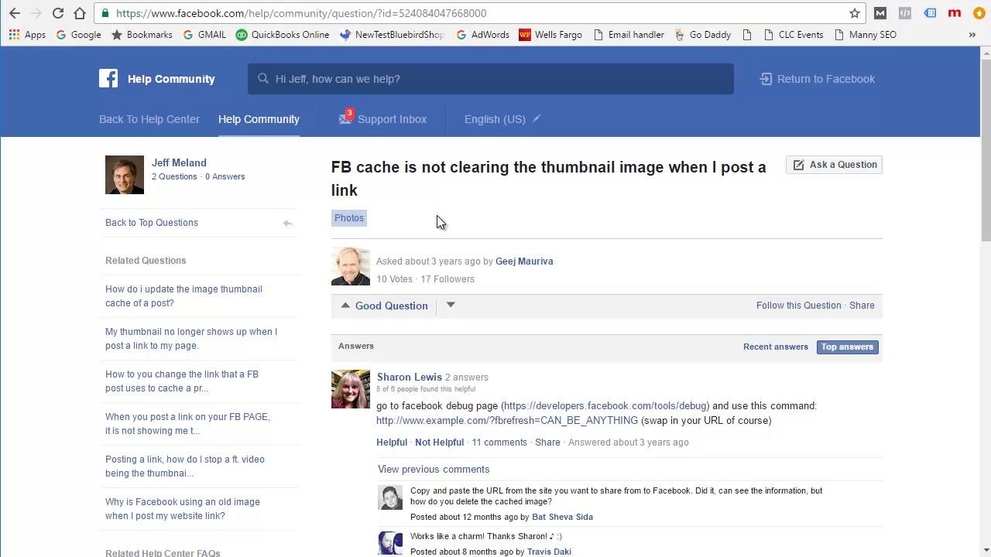
click(14, 17)
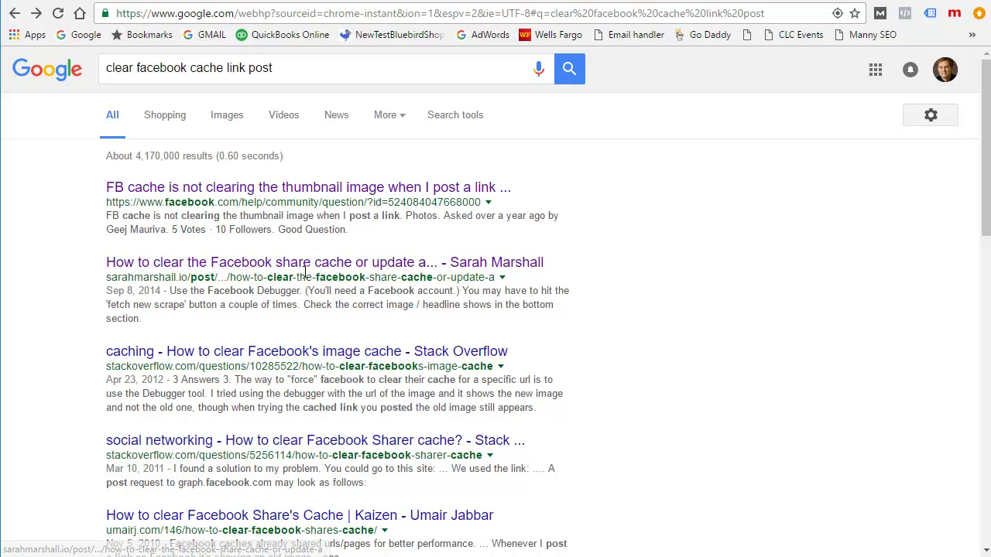
click(309, 187)
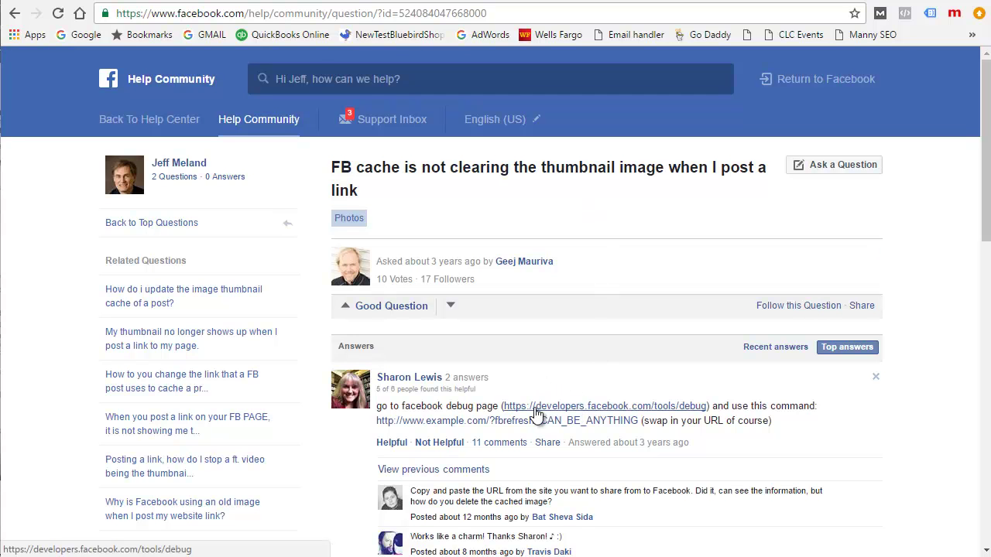
click(660, 410)
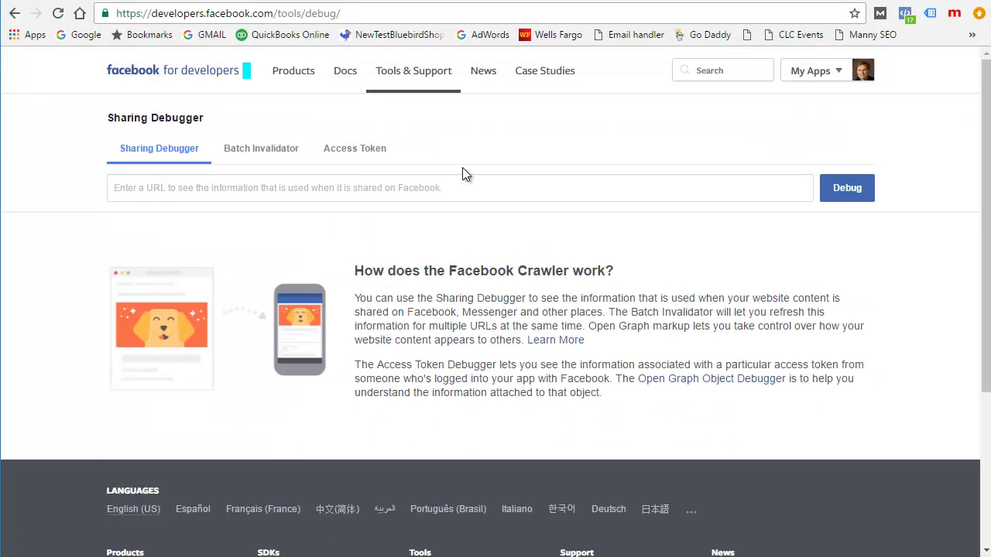
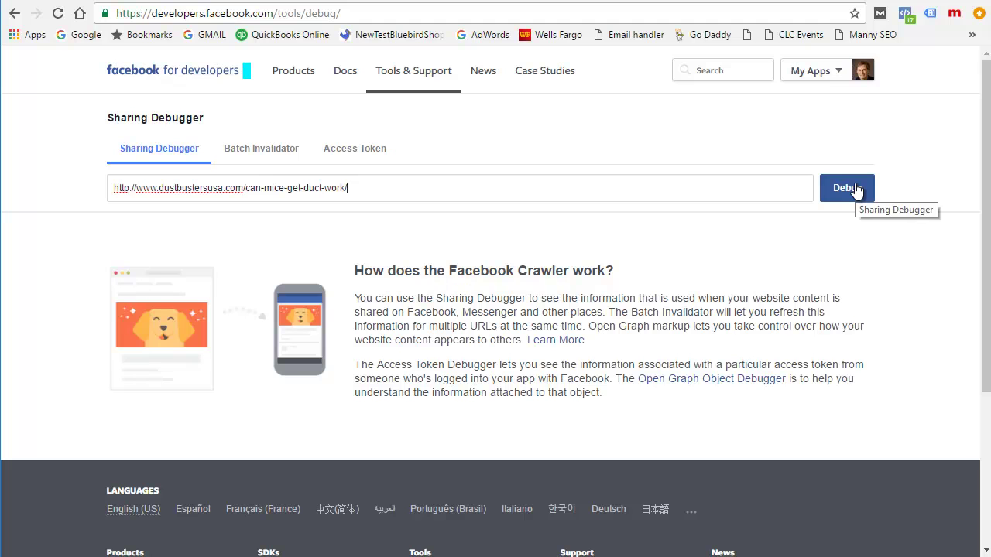
click(855, 188)
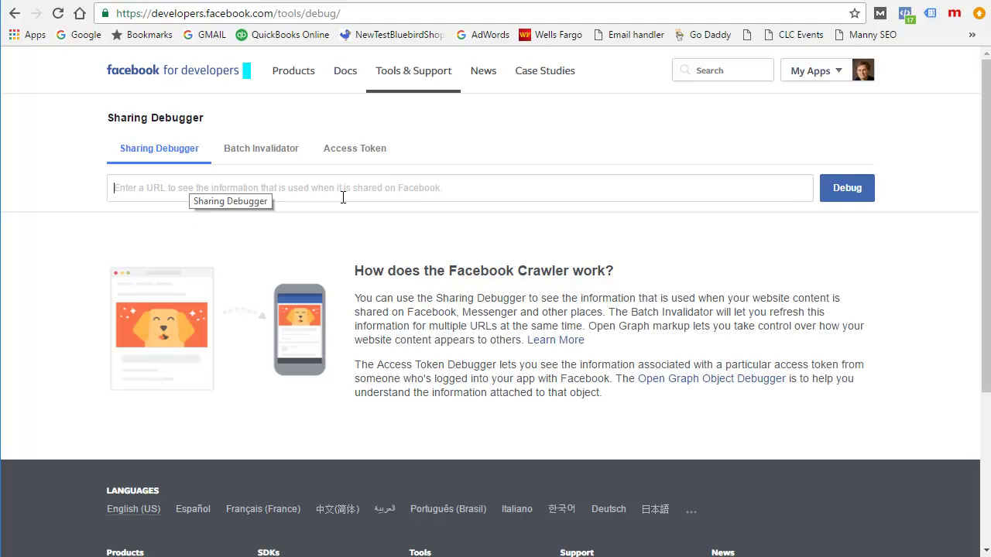
text(http://www.dustbustersusa.com/can-mice-get-duct-work/)
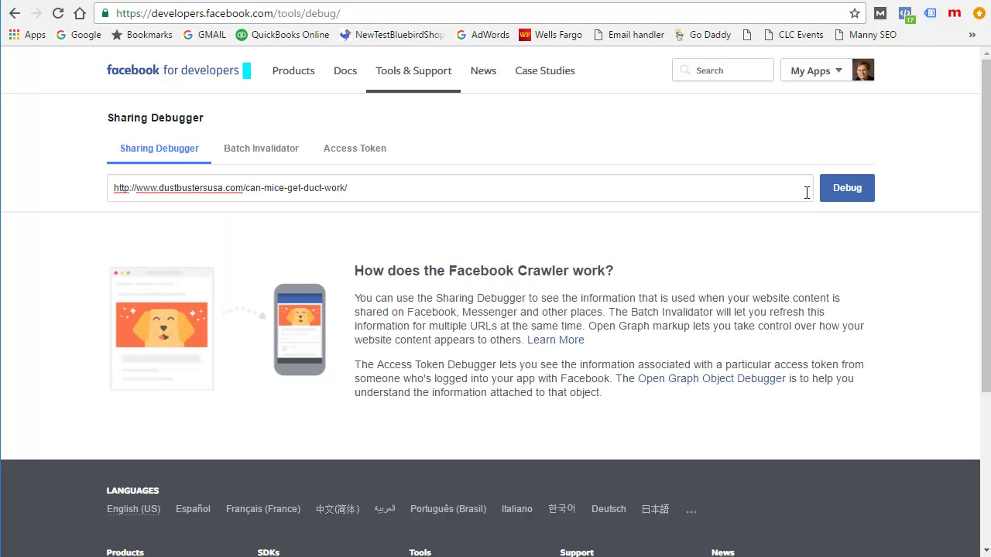
click(857, 189)
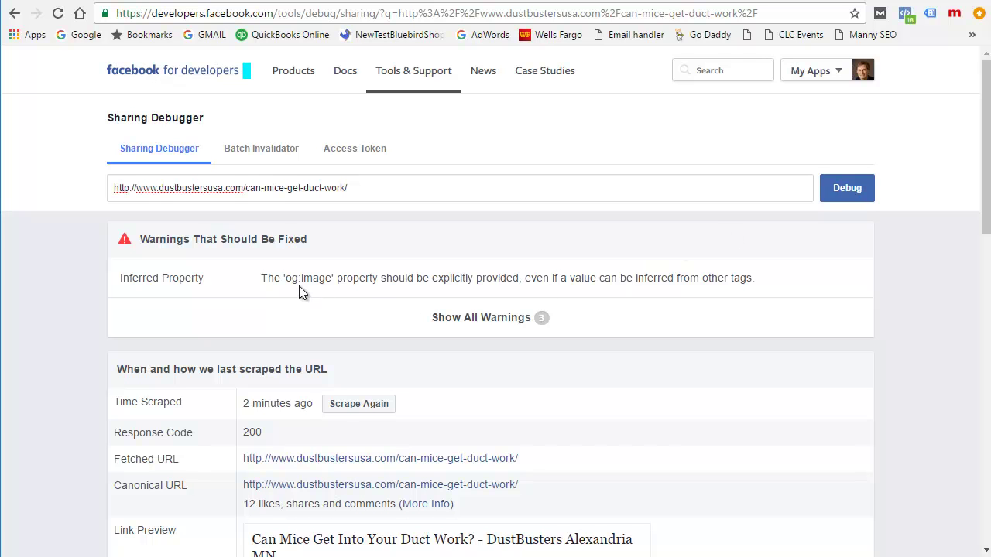
Scrape the mice post's URL again and review the refreshed warnings and link preview
scroll(284, 310, down, 1)
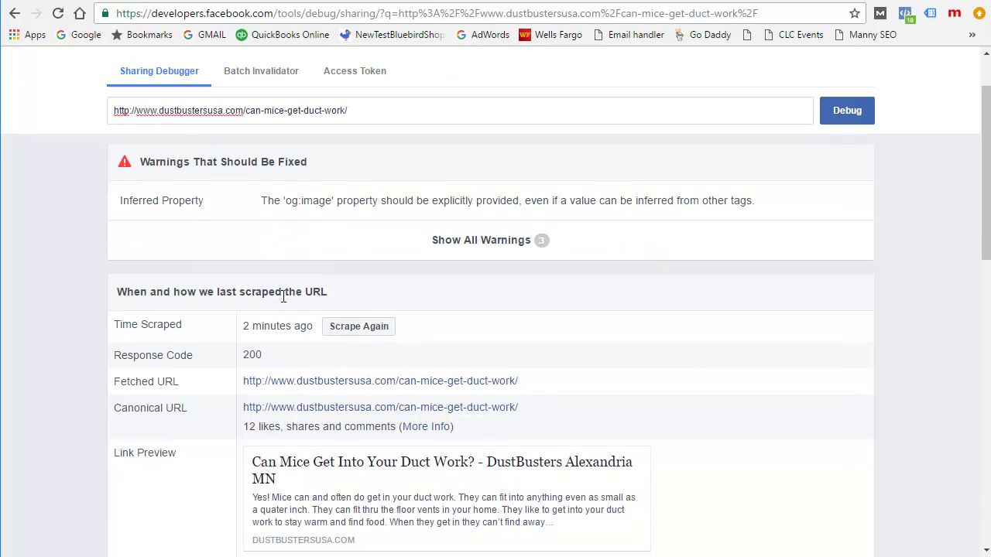
click(356, 328)
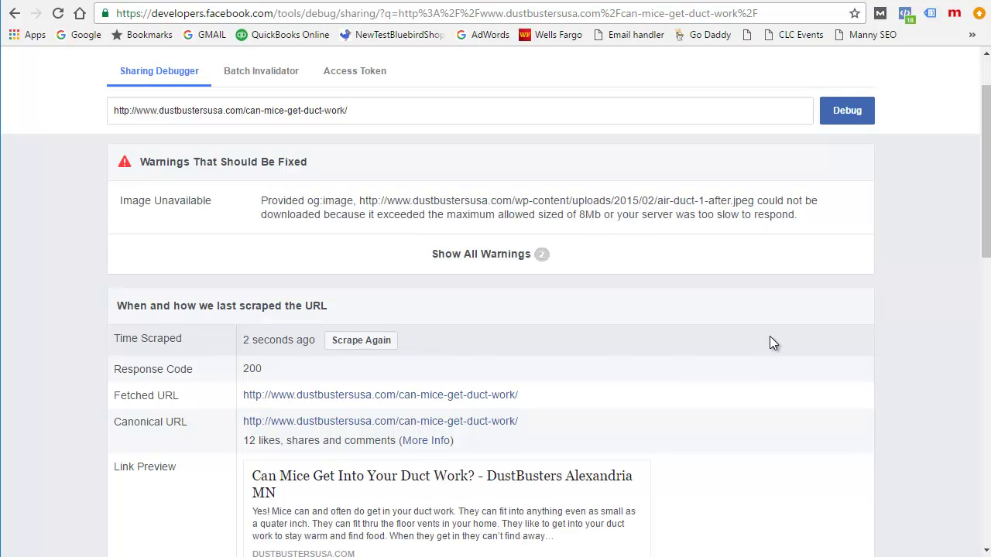
scroll(849, 334, down, 3)
scroll(879, 295, down, 3)
scroll(880, 295, up, 5)
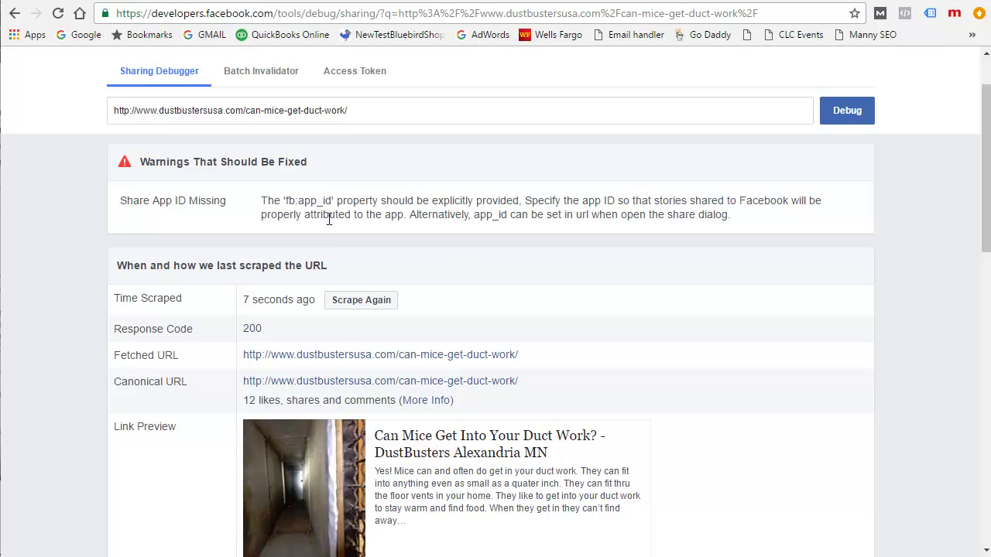
scroll(639, 311, up, 1)
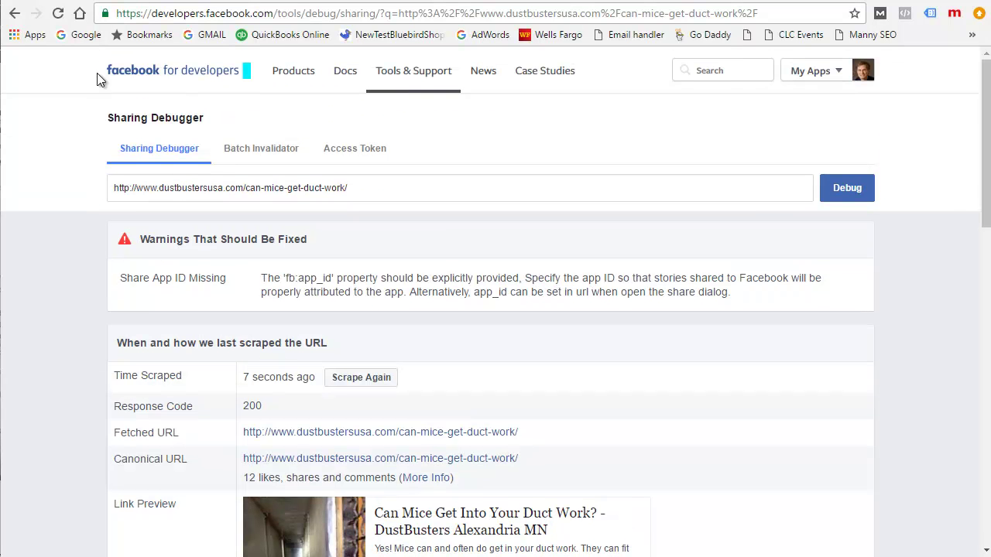
Reload the Sharing Debugger results and check the image in the link preview
click(58, 13)
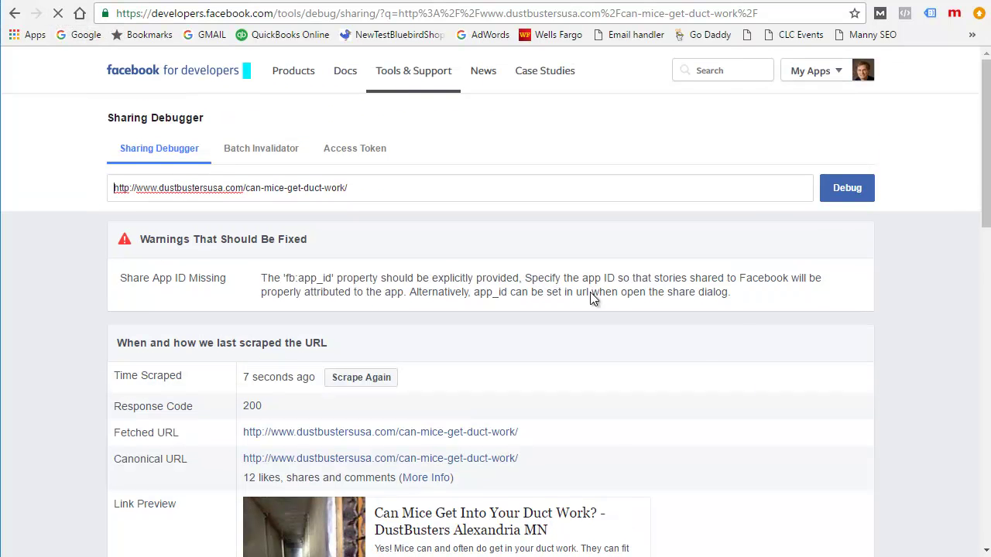
scroll(883, 333, down, 3)
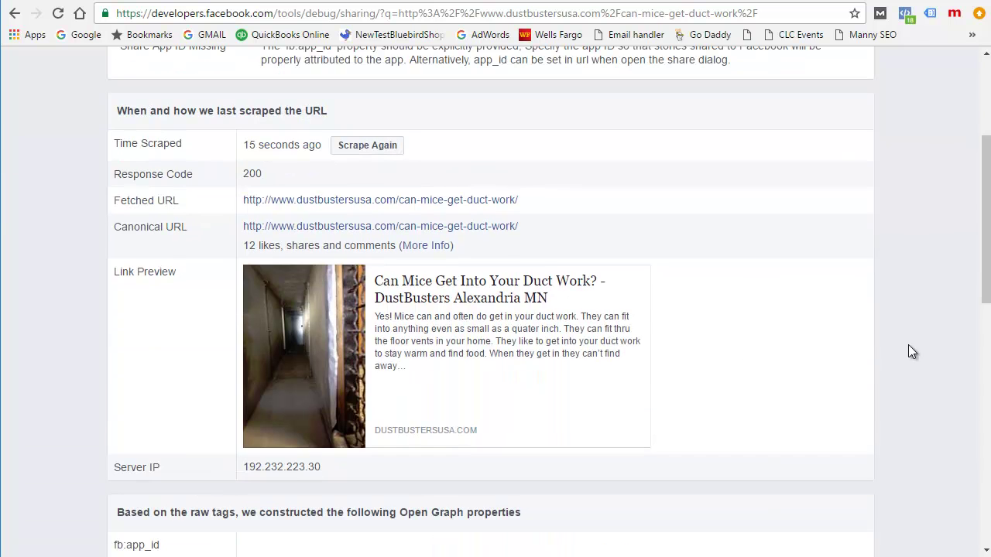
scroll(314, 343, up, 3)
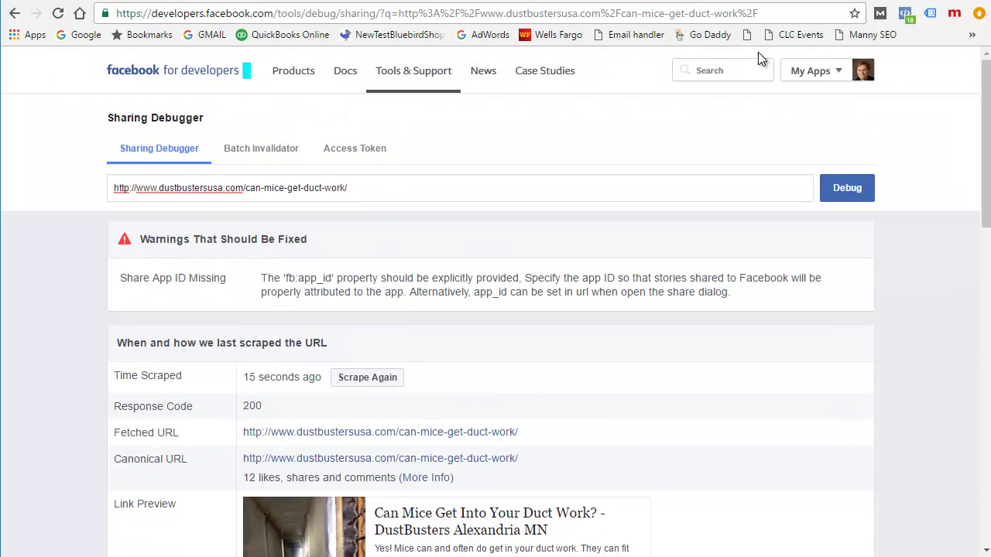
key(ctrl+Tab)
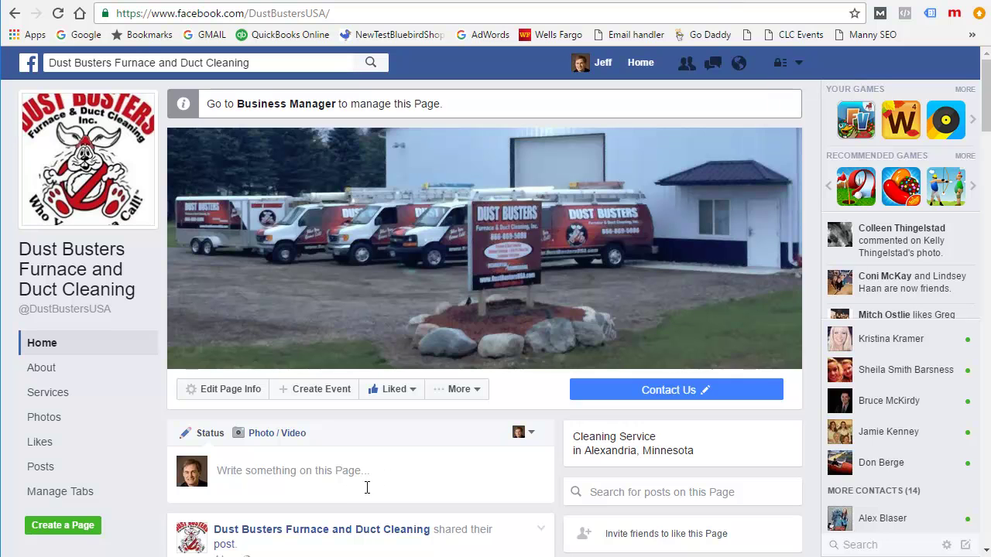
click(255, 469)
text(http://www.dustbustersusa.com/can-mice-get-duct-work/)
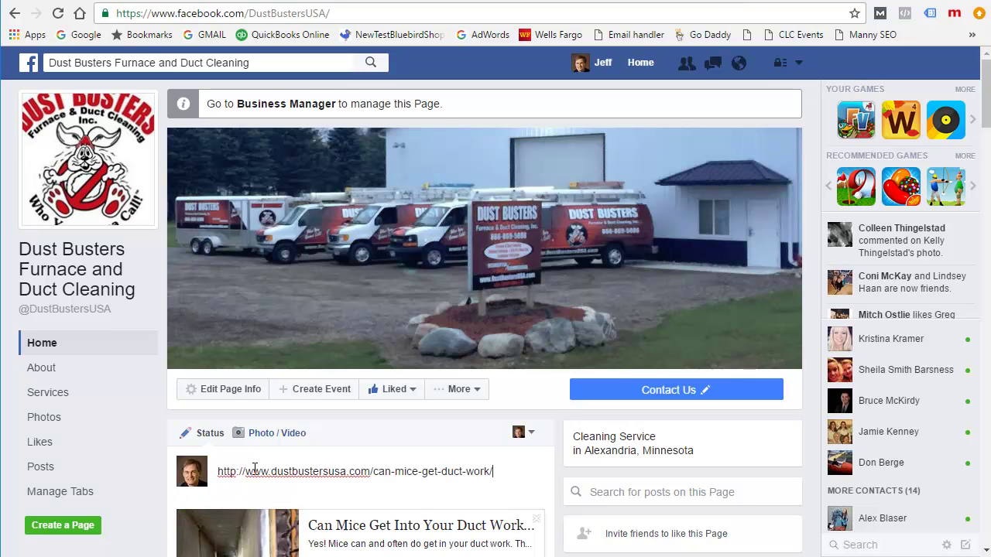
scroll(409, 360, down, 3)
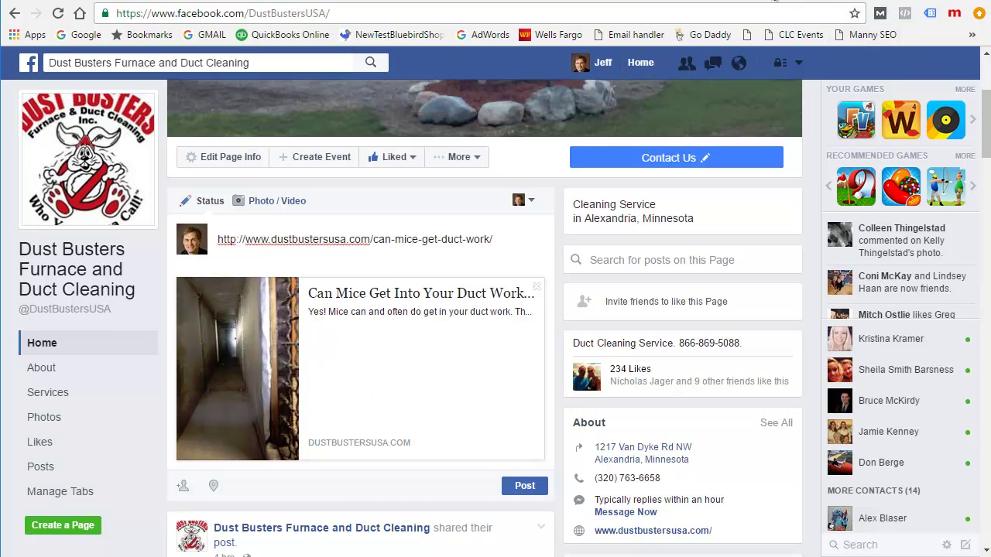
Return to the mice post, open its editor, and check the site's installed plugins for Yoast SEO
click(176, 13)
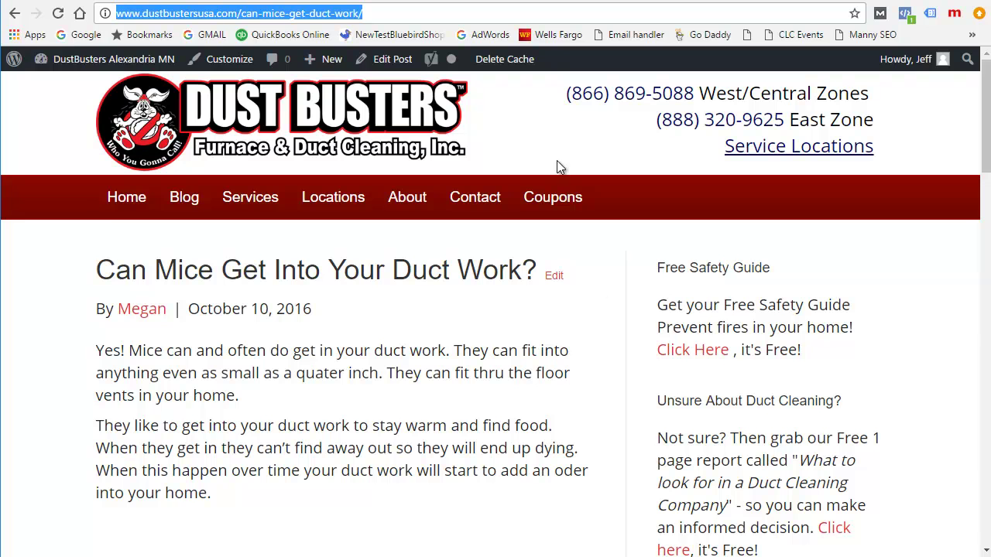
click(387, 60)
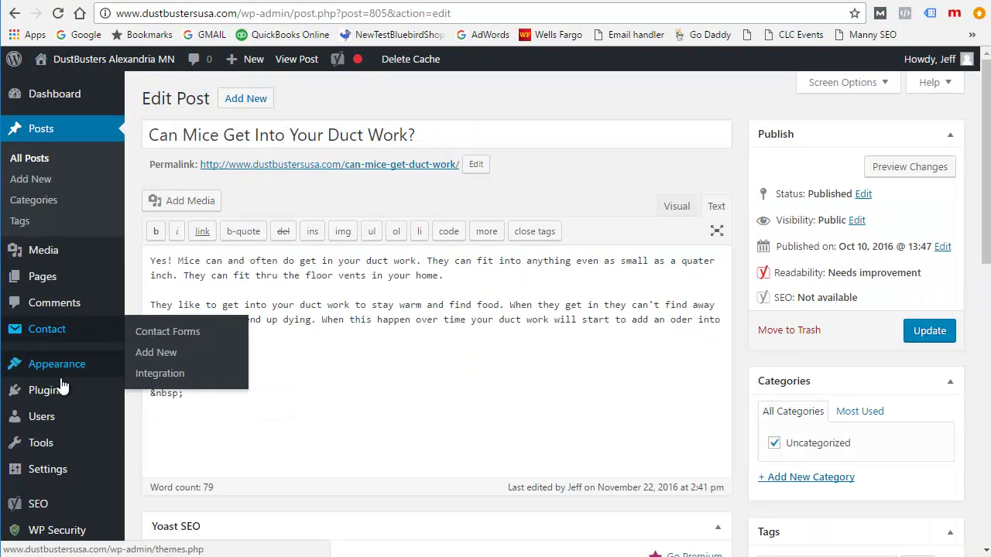
click(55, 388)
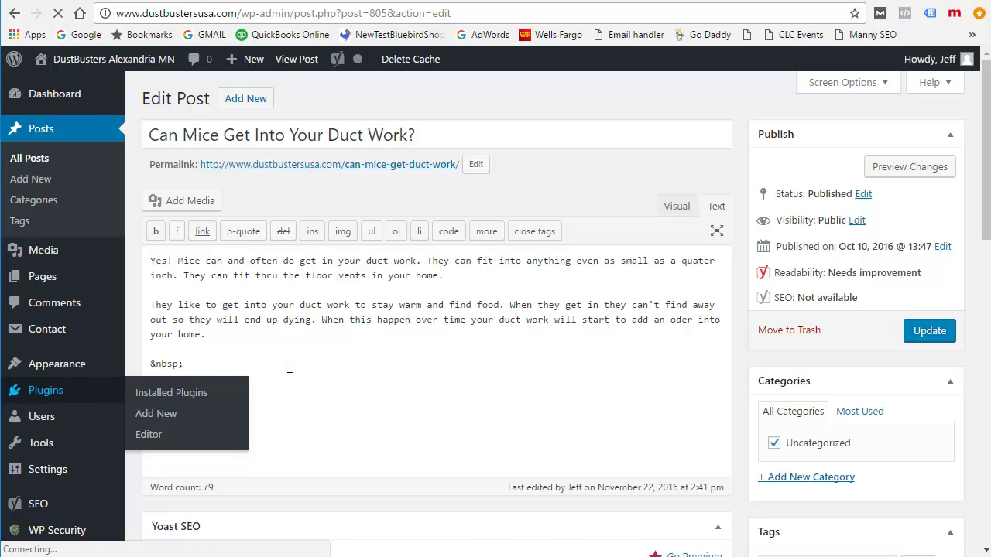
scroll(468, 335, down, 3)
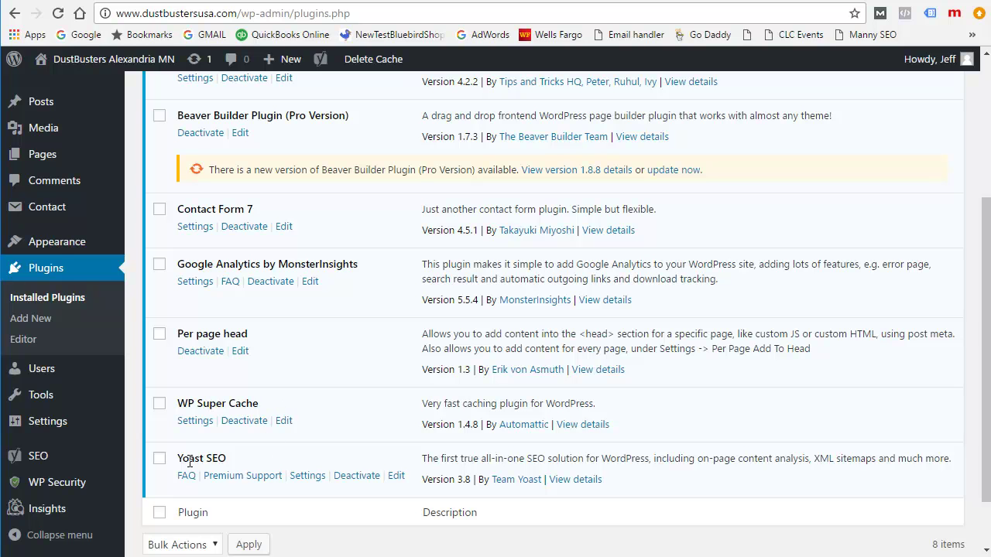
Open the blog post "When Was Your Dryer Last Cleaned?" from the live site and bring it up for editing
mouse_move(97, 64)
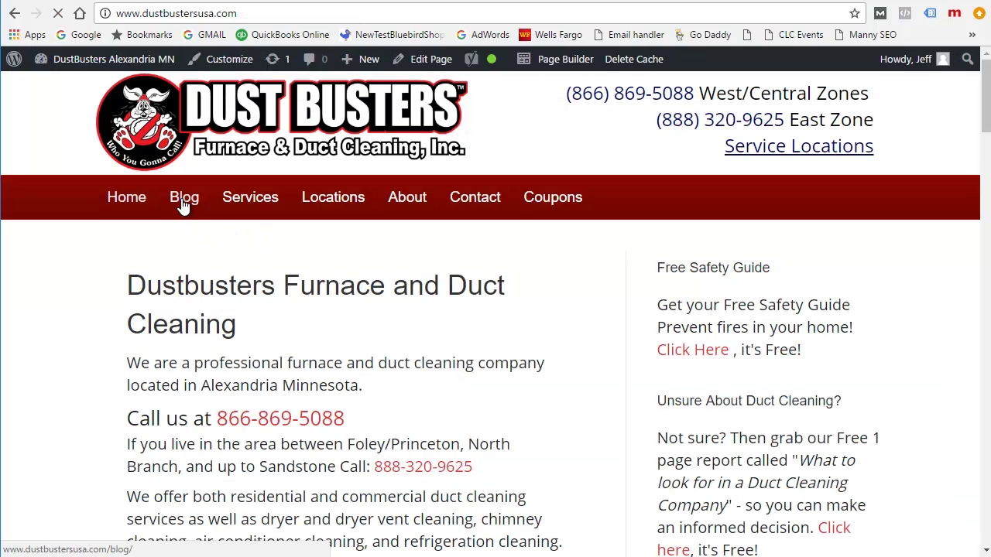
click(183, 204)
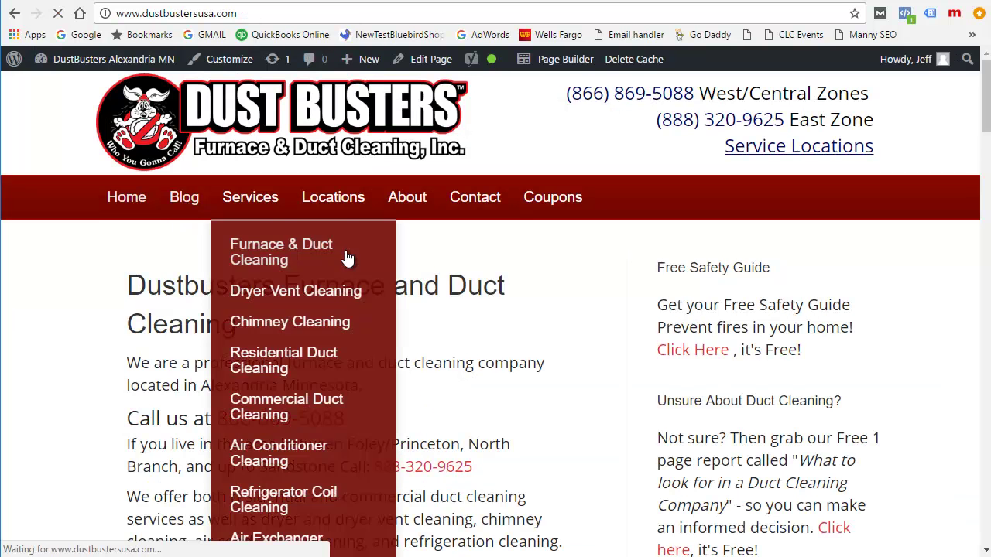
click(455, 276)
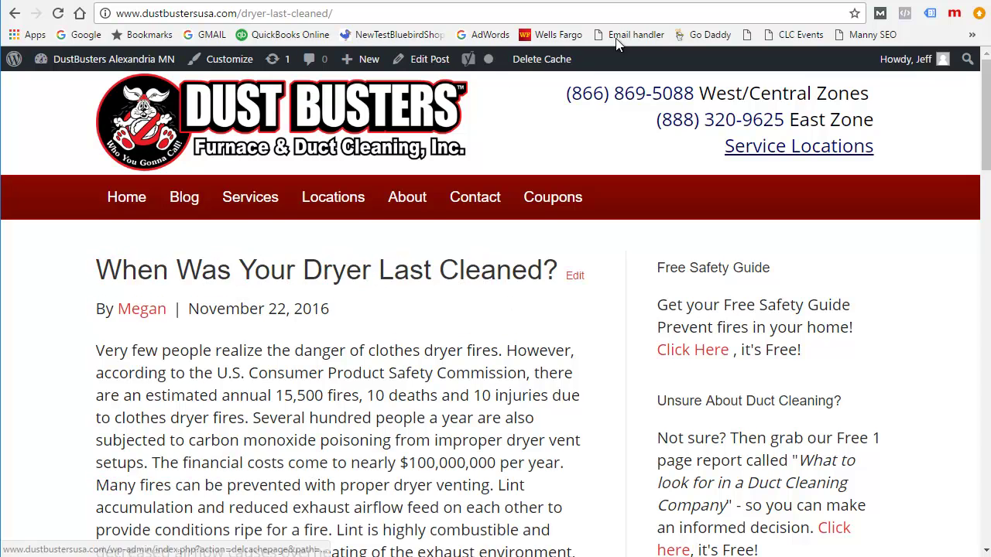
click(424, 62)
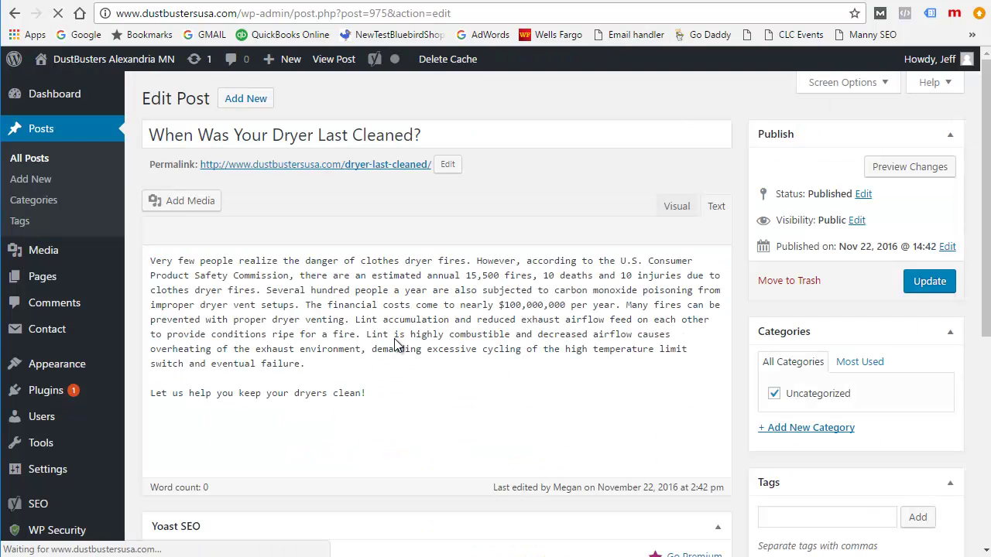
Show the dryer post's Yoast SEO social sharing settings and examine the Facebook title, description and image fields
scroll(292, 271, down, 3)
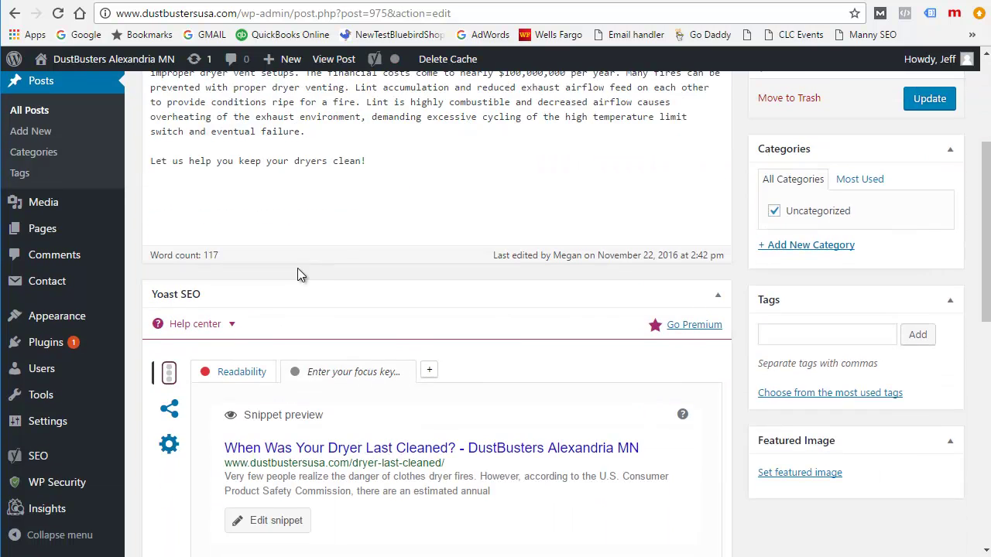
scroll(425, 276, down, 2)
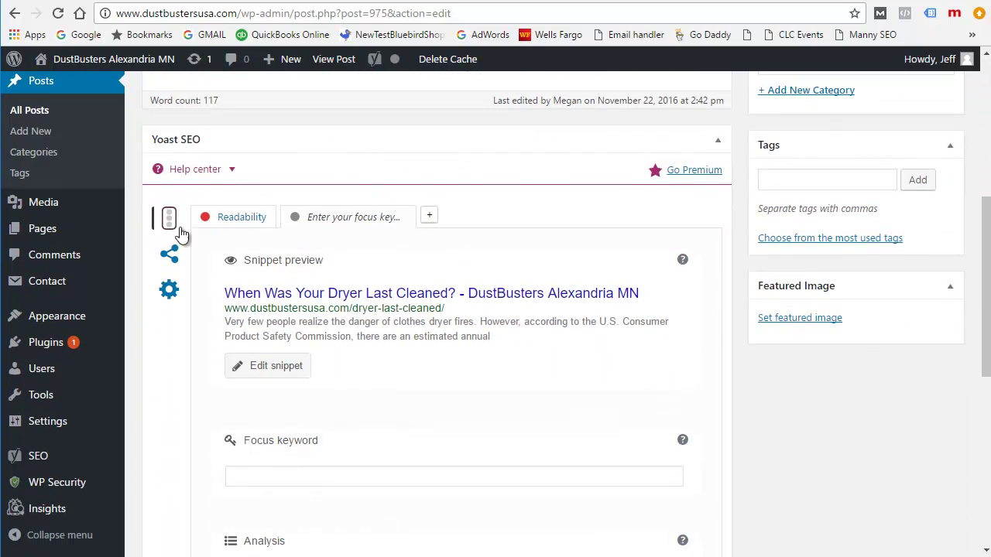
click(172, 252)
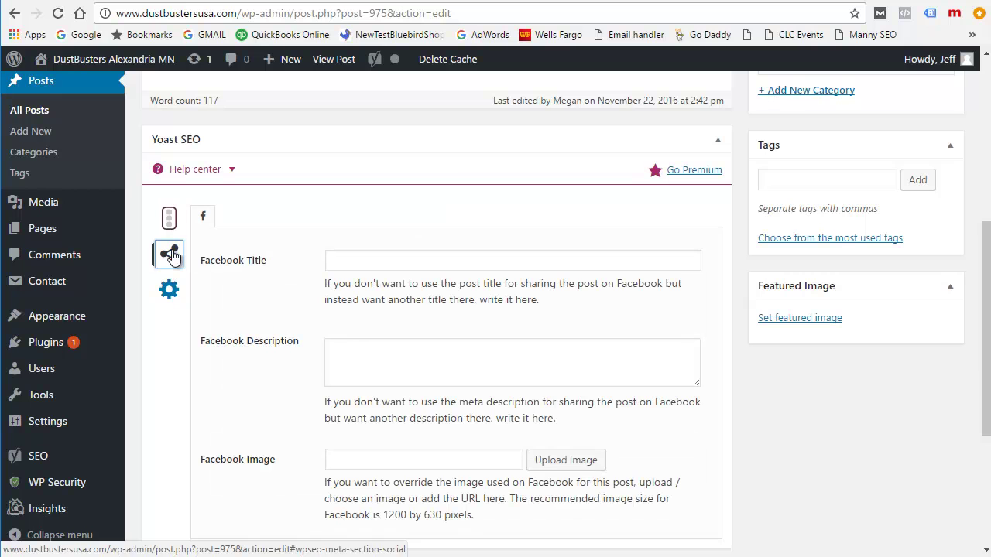
click(356, 259)
click(375, 360)
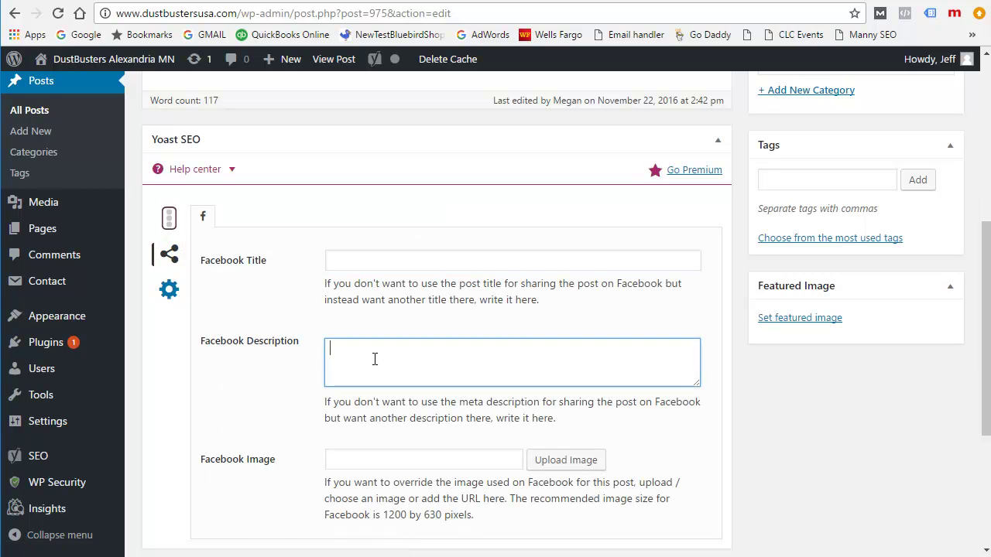
click(361, 464)
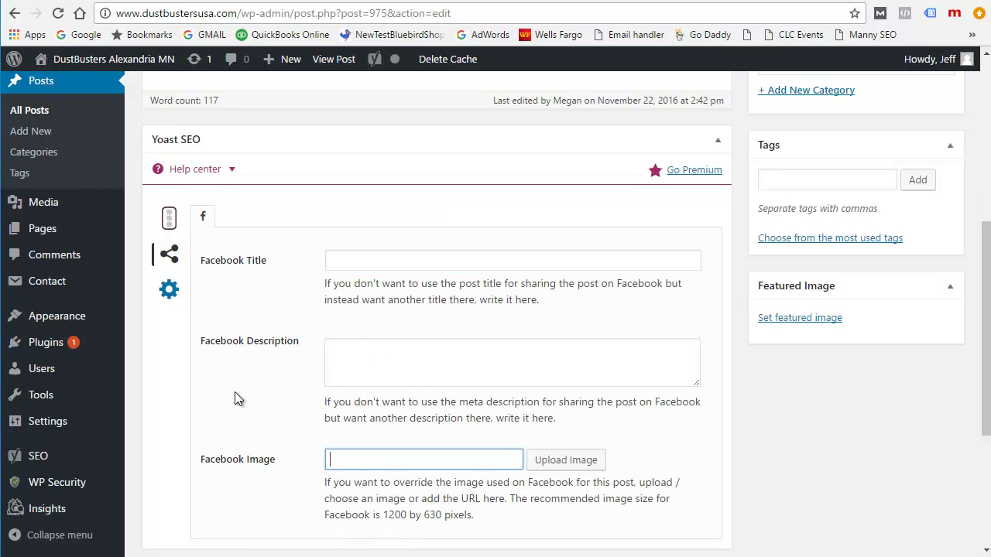
Open Yoast SEO's site-wide Facebook social settings and review the Open Graph, default image and admin options
mouse_move(66, 424)
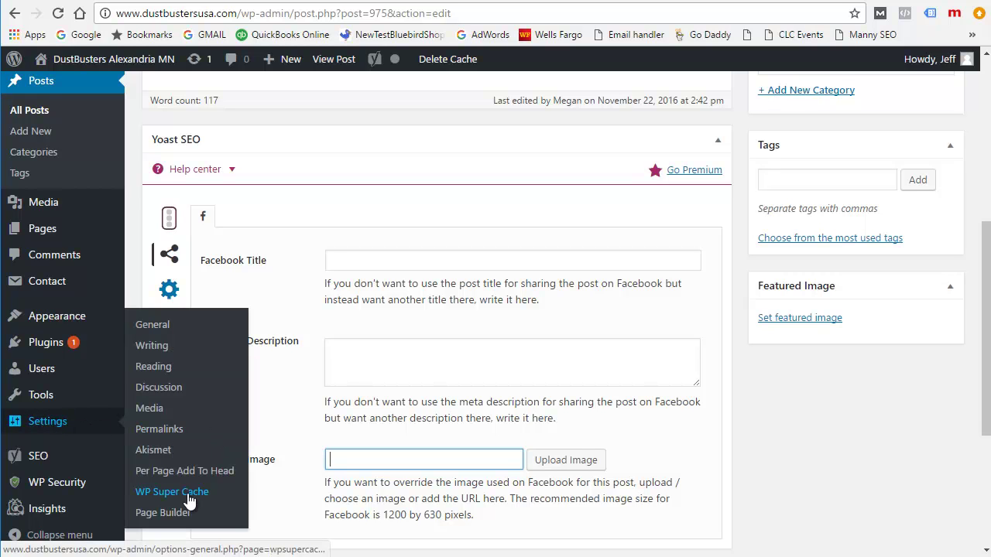
mouse_move(43, 463)
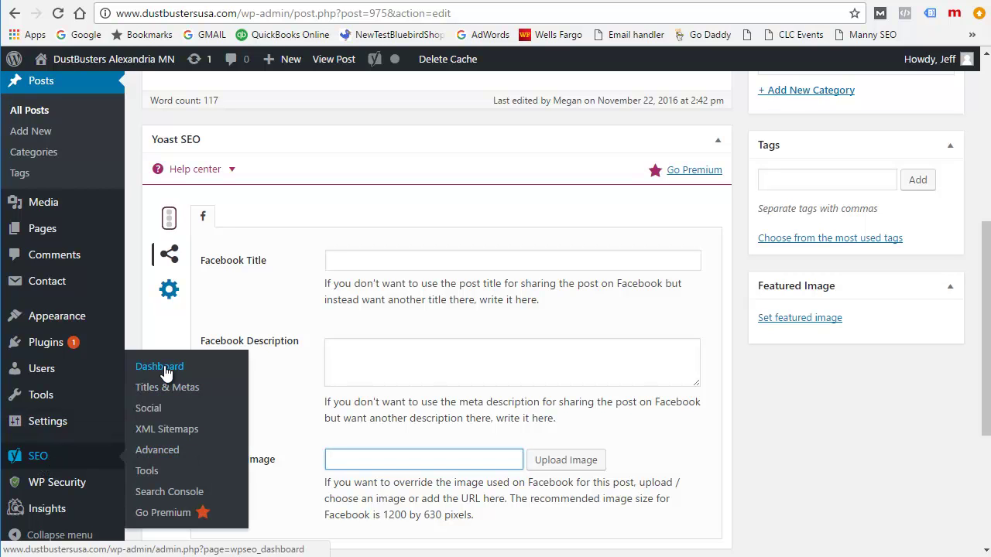
click(147, 405)
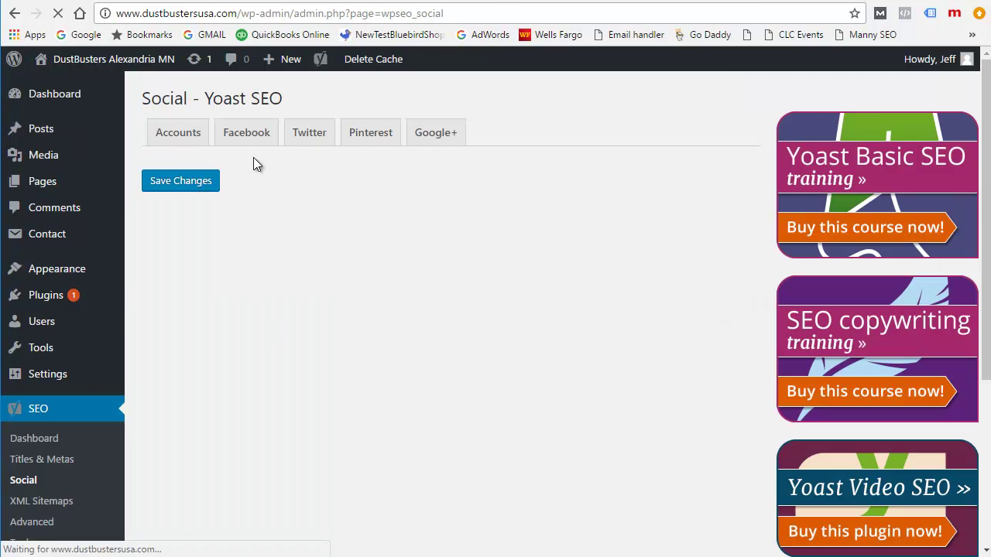
click(247, 133)
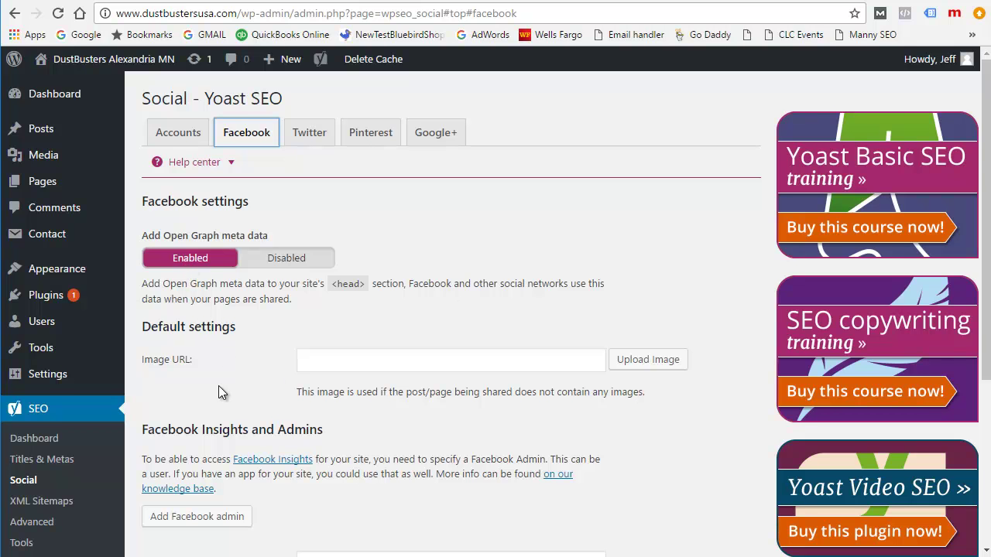
scroll(196, 336, down, 3)
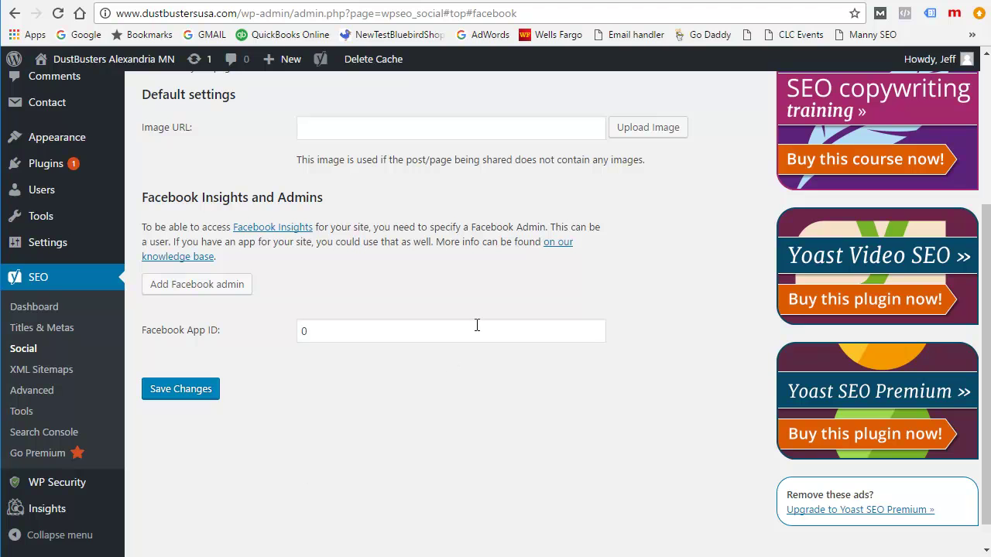